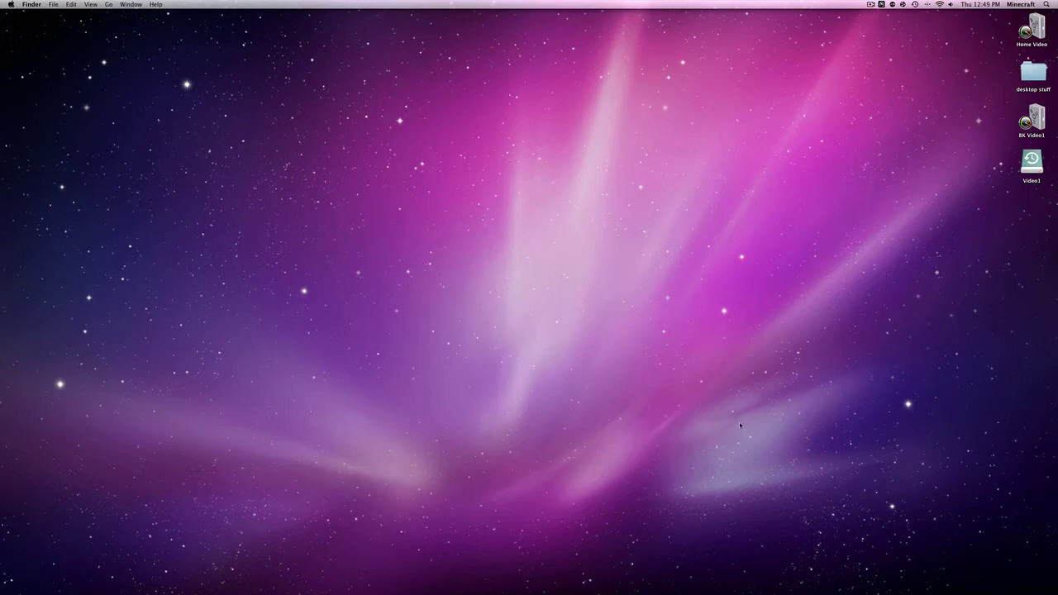
Bring Safari back, start downloading McMyAdmin 0.9.7.4, and close the downloads list
click(814, 567)
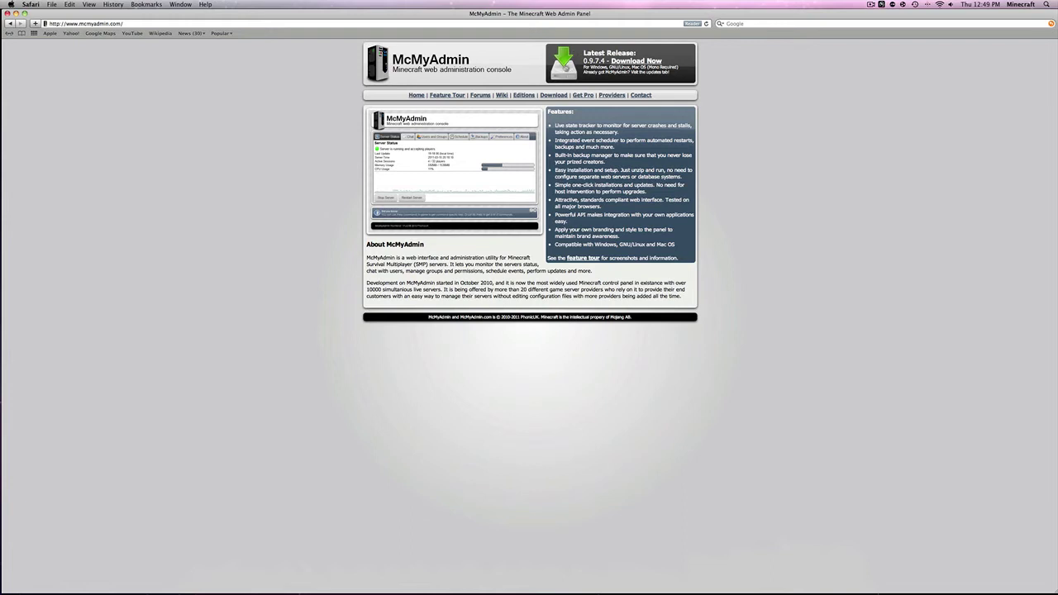
click(566, 66)
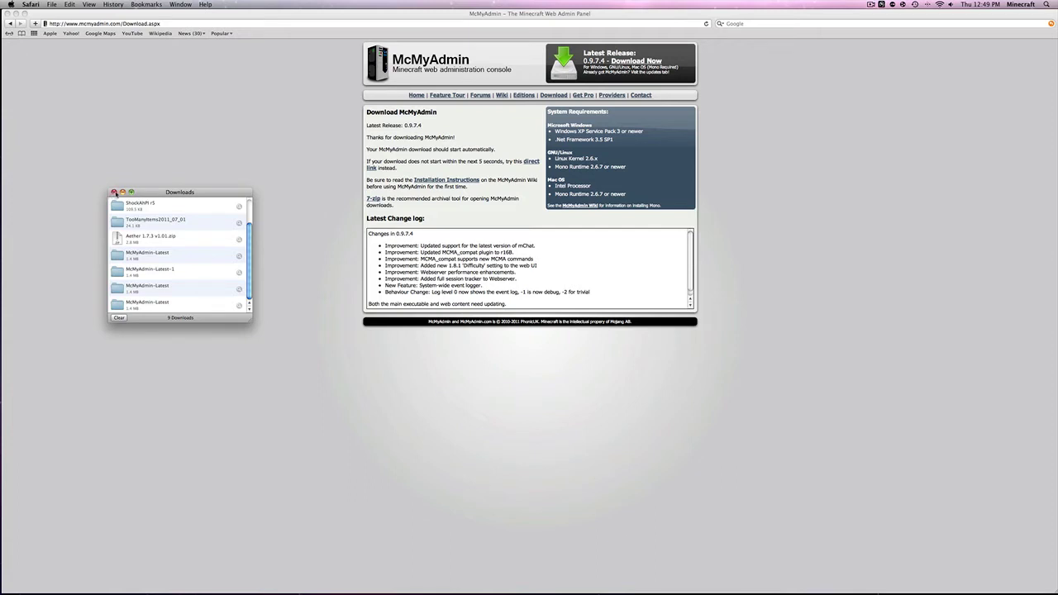
click(114, 193)
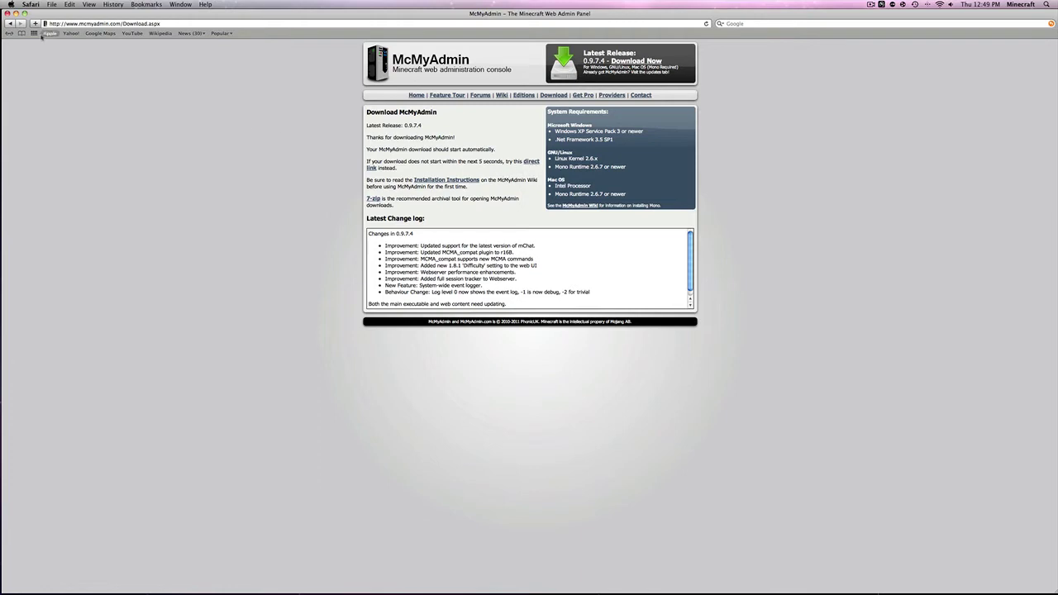
Minimize Safari and open an enlarged Finder window showing the Downloads folder
click(16, 13)
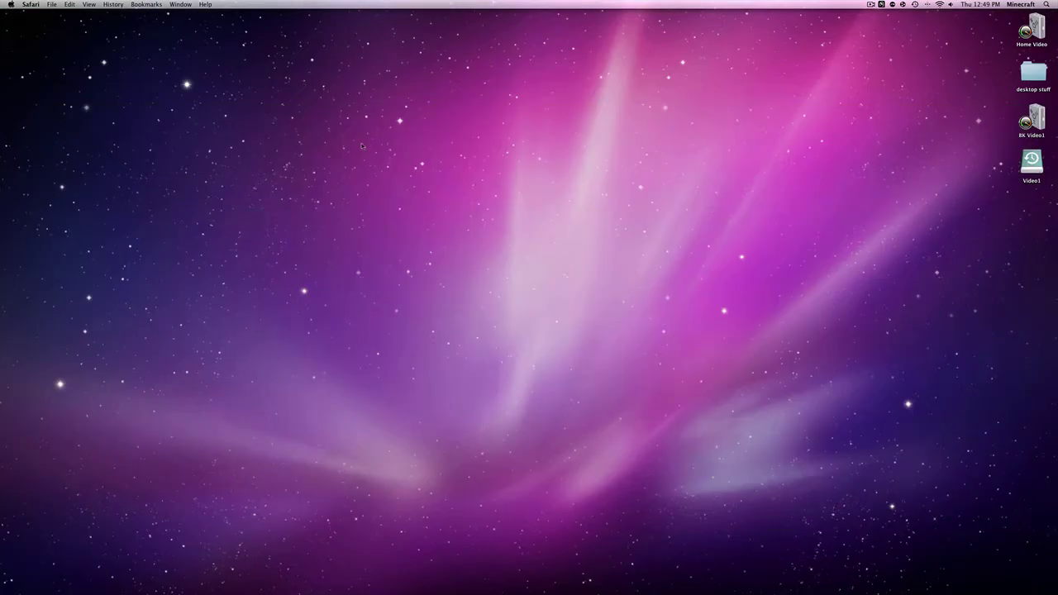
mouse_move(818, 579)
key(super+Tab)
key(super+n)
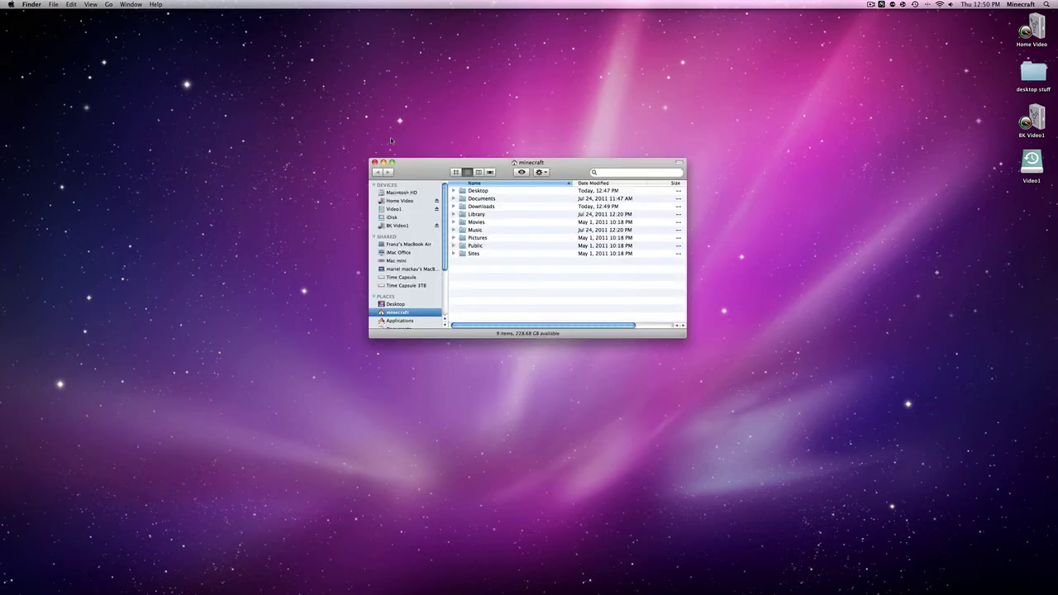
drag(436, 171, 255, 94)
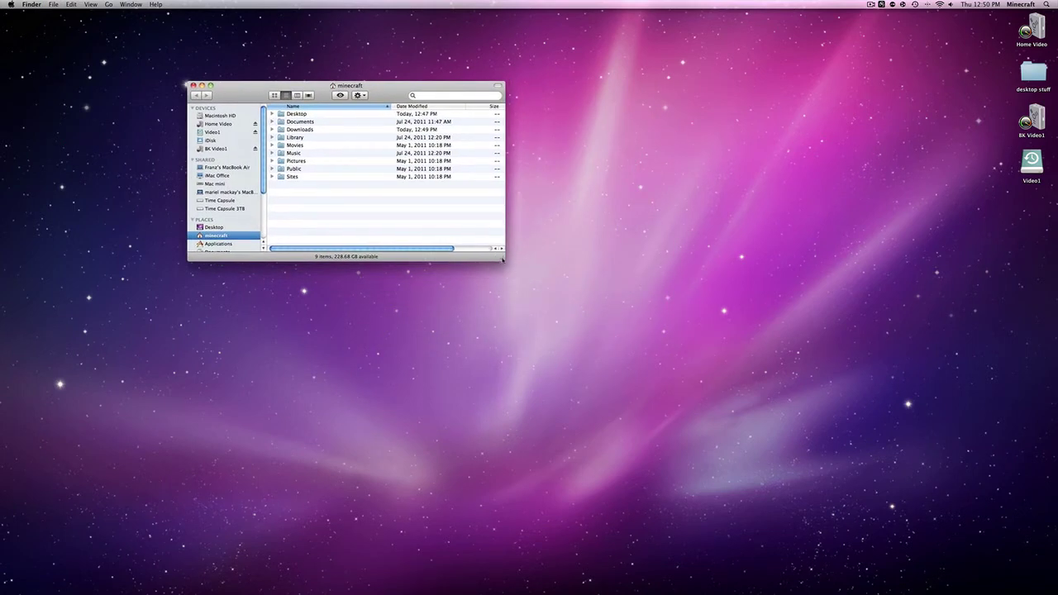
drag(502, 259, 855, 493)
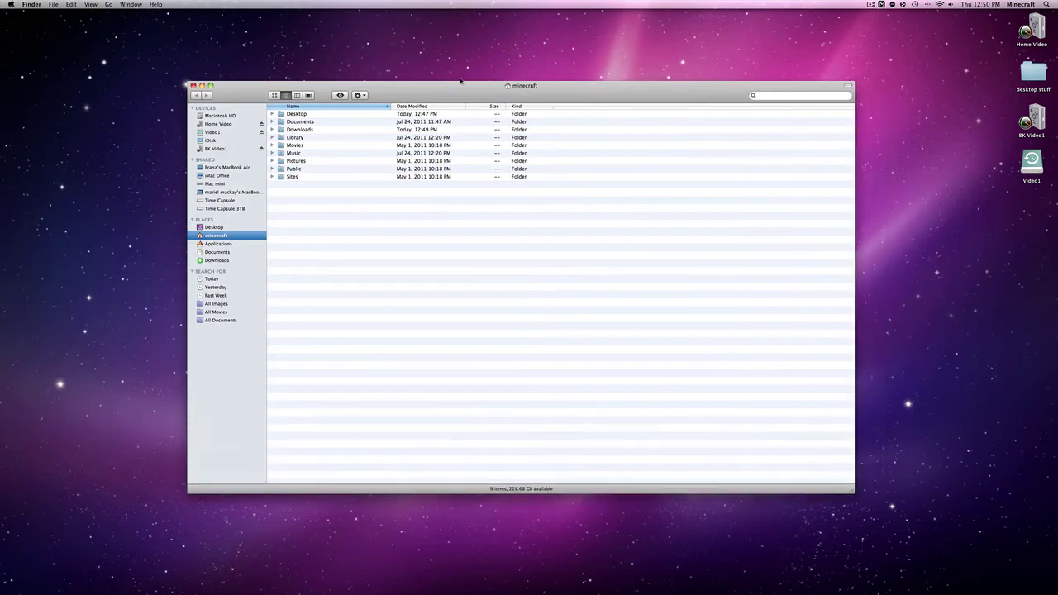
click(217, 262)
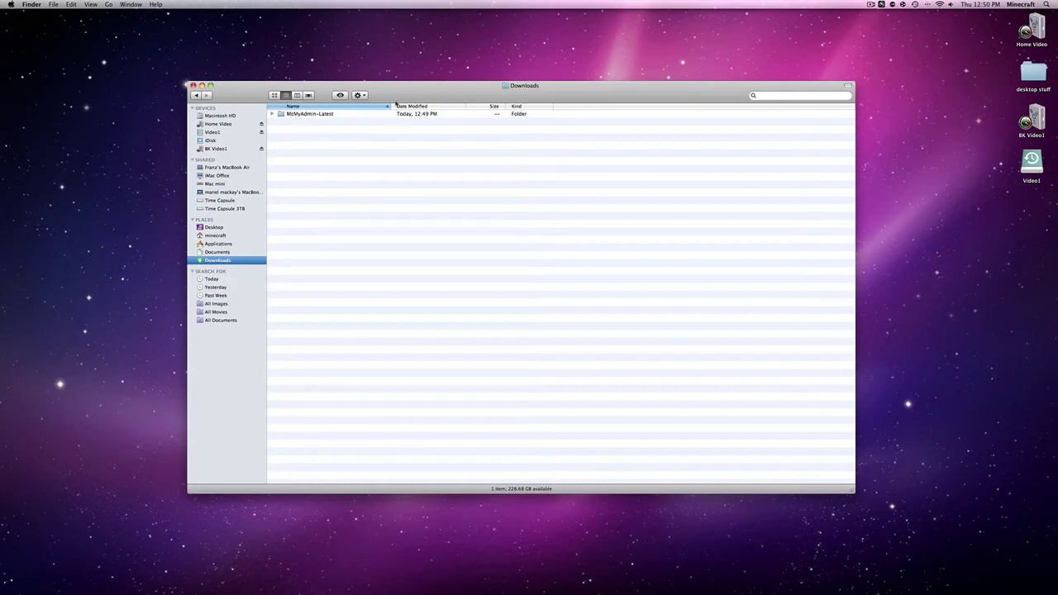
Move the McMyAdmin-Latest folder from Downloads to the desktop centre and close Downloads
mouse_move(395, 102)
mouse_down()
mouse_move(414, 97)
mouse_move(400, 97)
mouse_up()
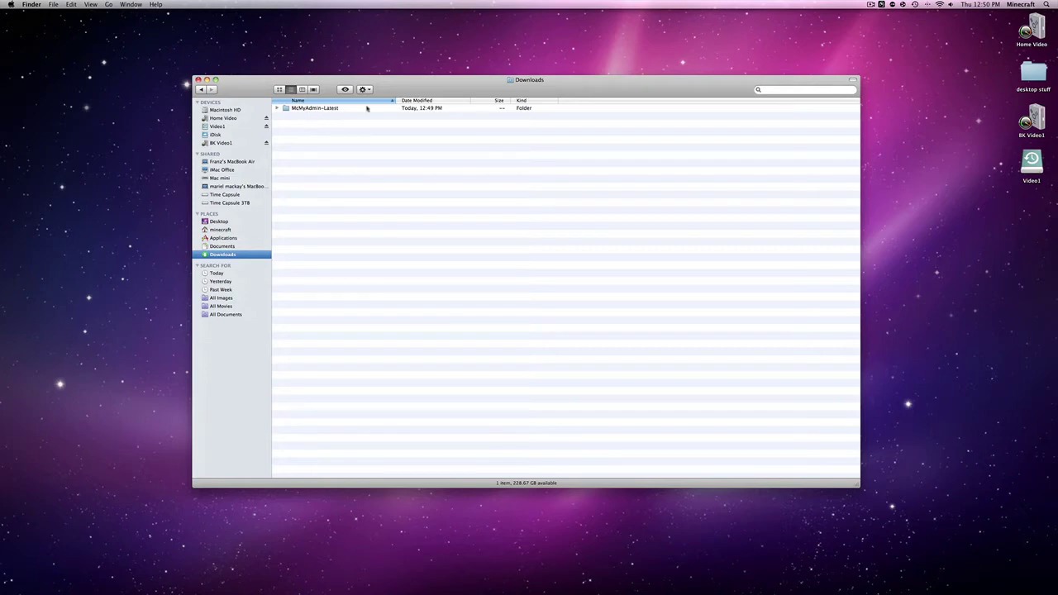
drag(447, 72, 435, 69)
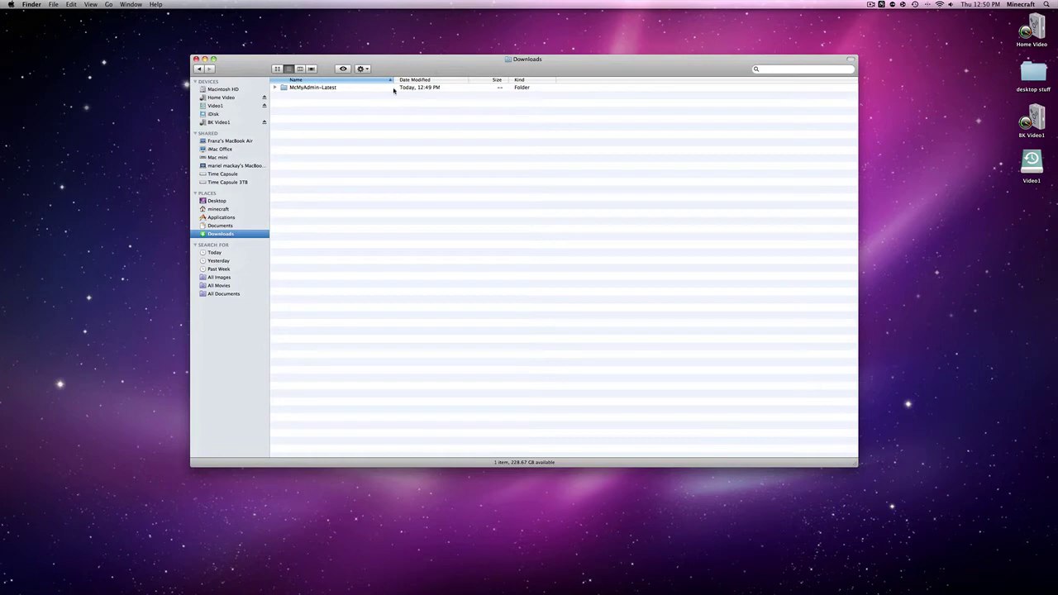
drag(403, 63, 424, 126)
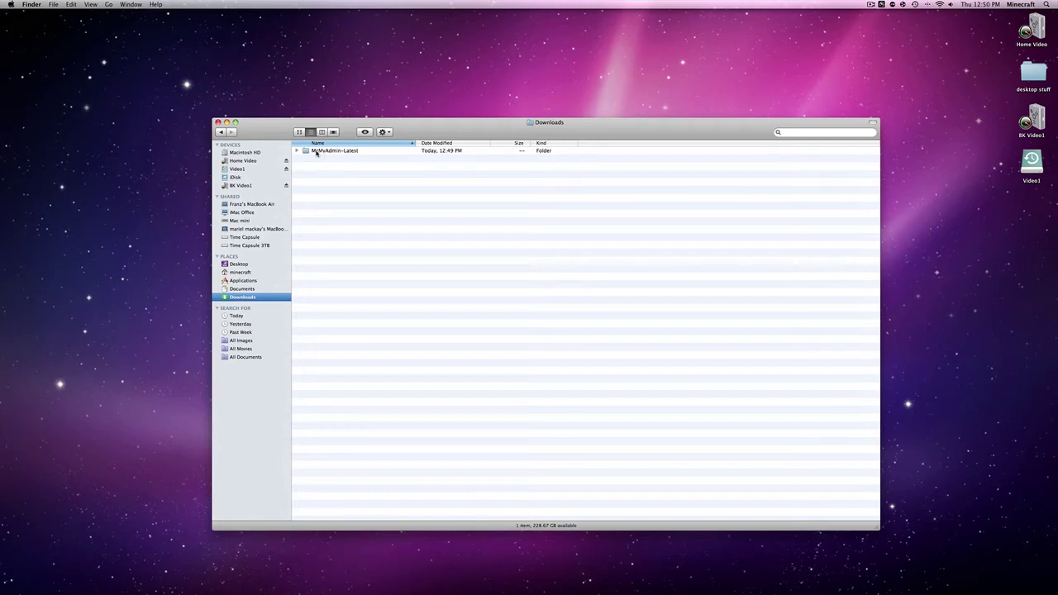
drag(315, 153, 926, 167)
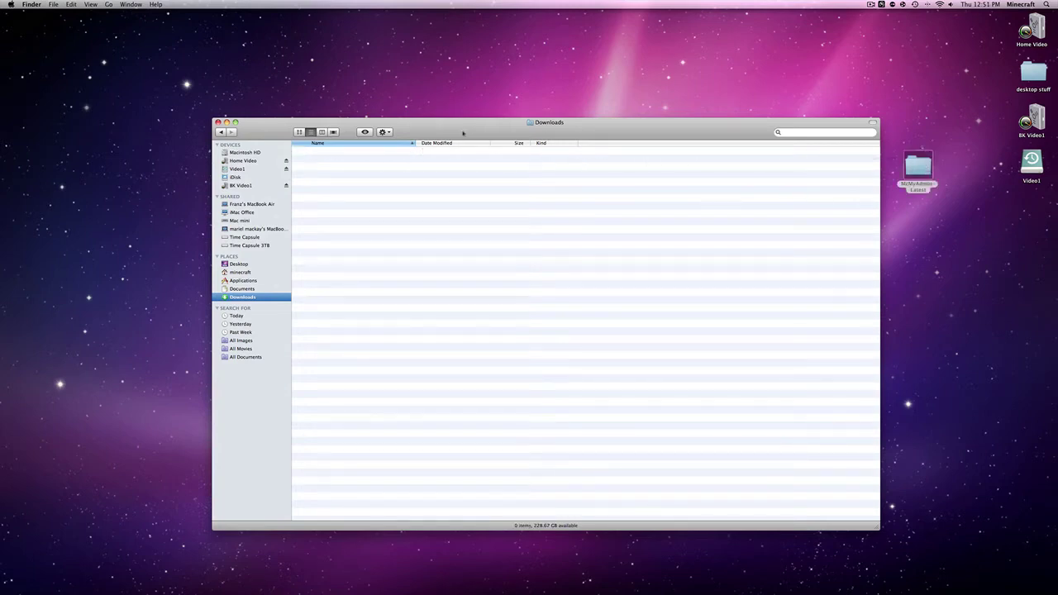
click(218, 123)
drag(923, 168, 518, 182)
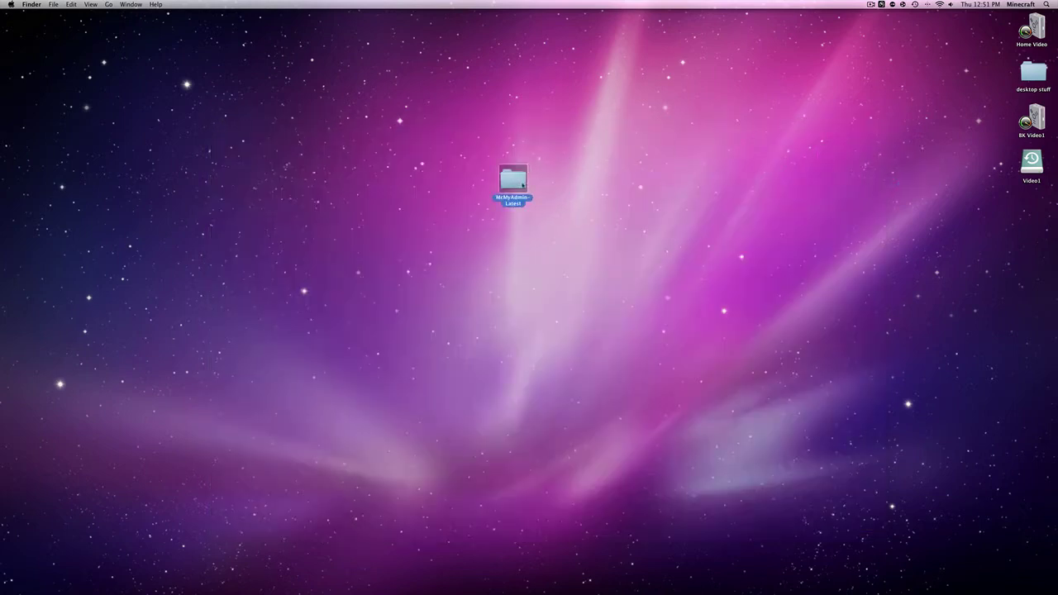
Open the McMyAdmin-Latest folder in an enlarged window listing its 17 items
double_click(508, 179)
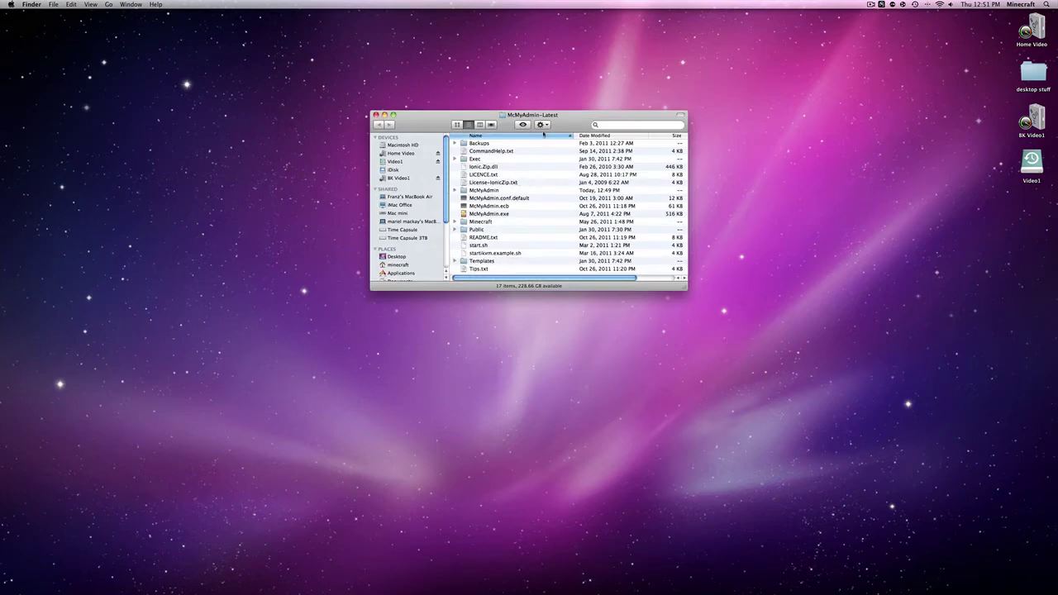
drag(686, 292, 878, 428)
drag(683, 108, 581, 52)
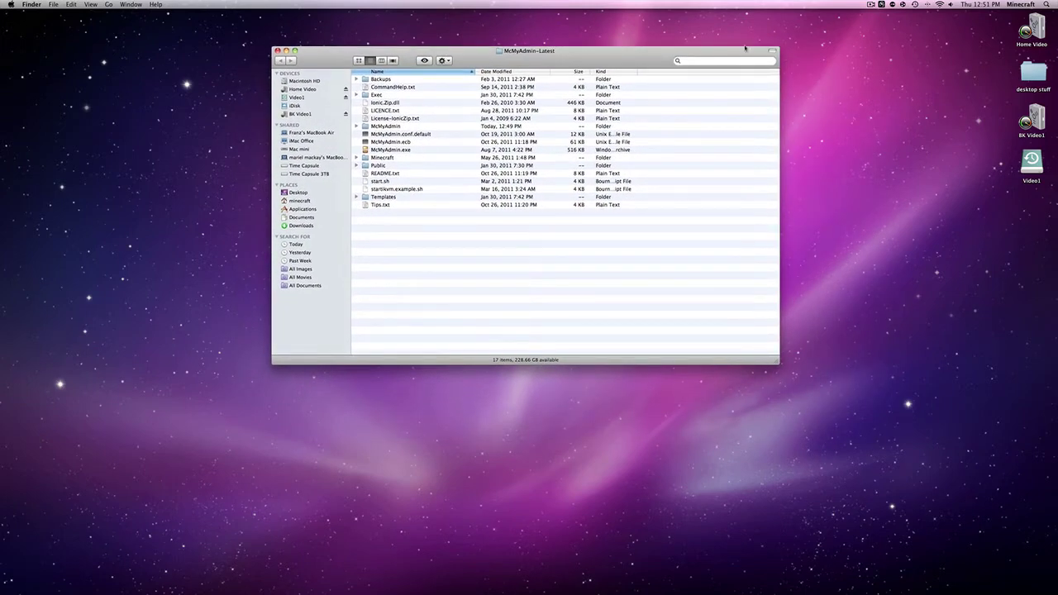
click(1047, 4)
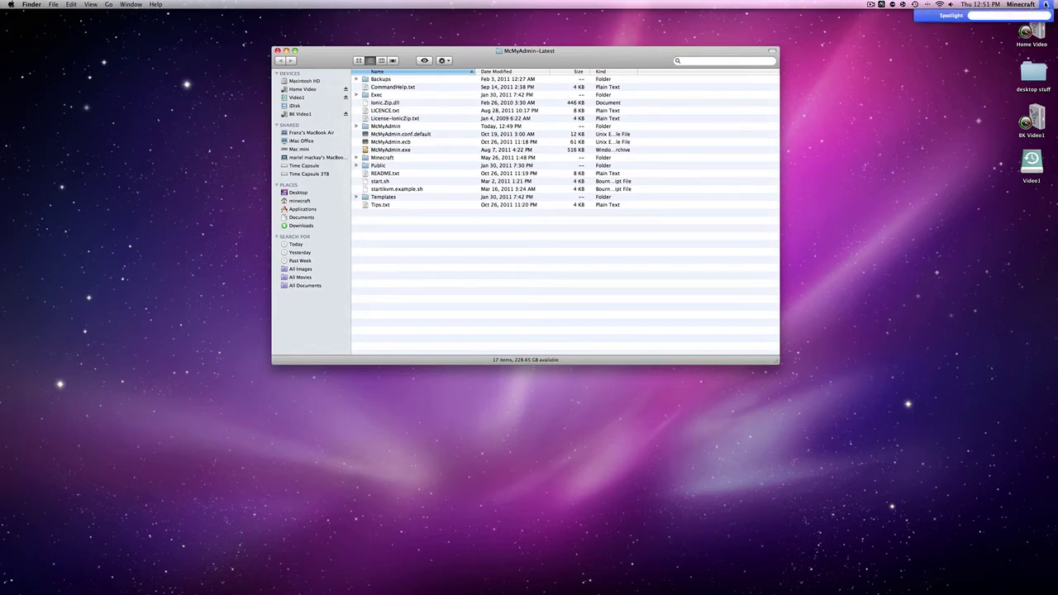
Launch Terminal from Spotlight with 'ter' and arrange it beside the McMyAdmin-Latest folder
text(ter)
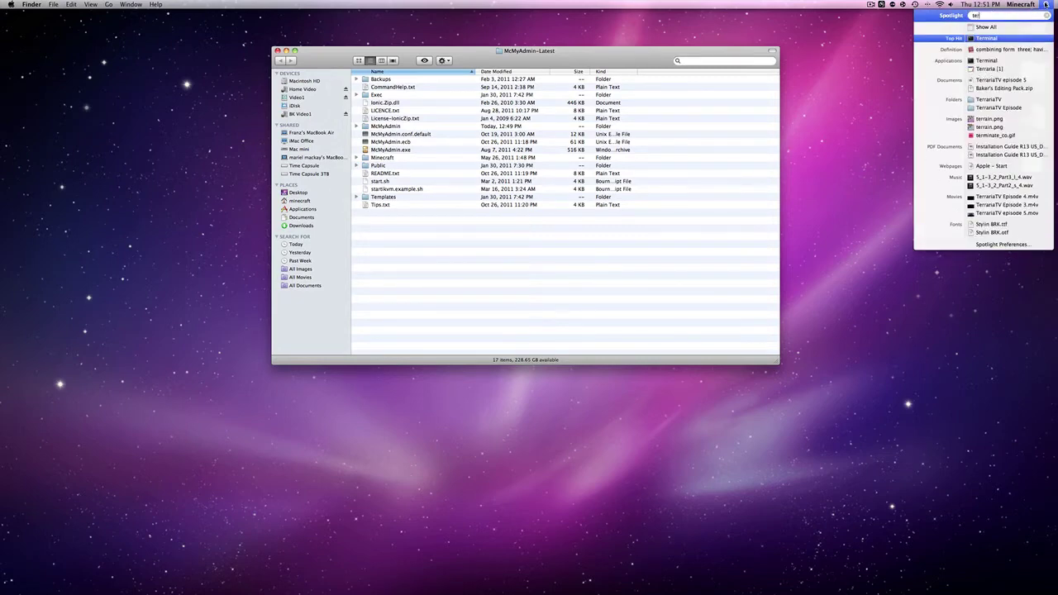
key(Return)
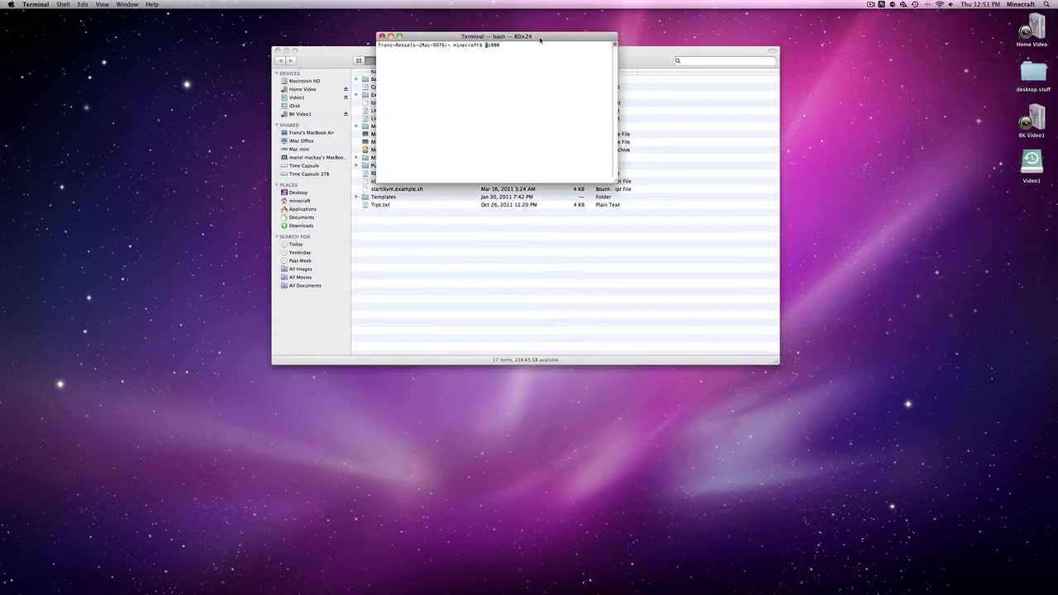
drag(542, 37, 541, 74)
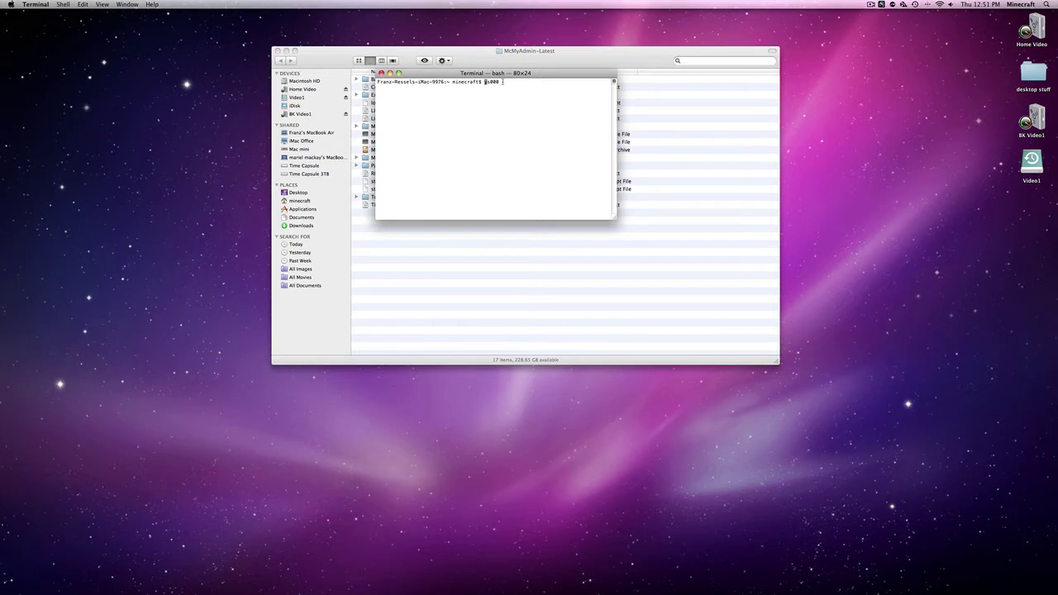
text(c)
key(BackSpace)
drag(489, 73, 299, 142)
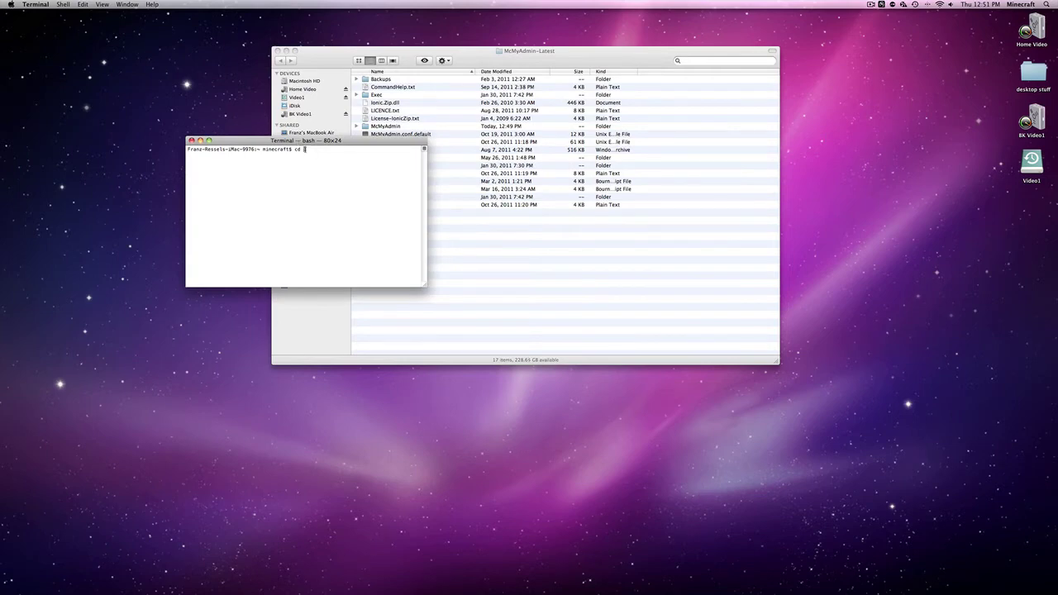
drag(318, 143, 262, 165)
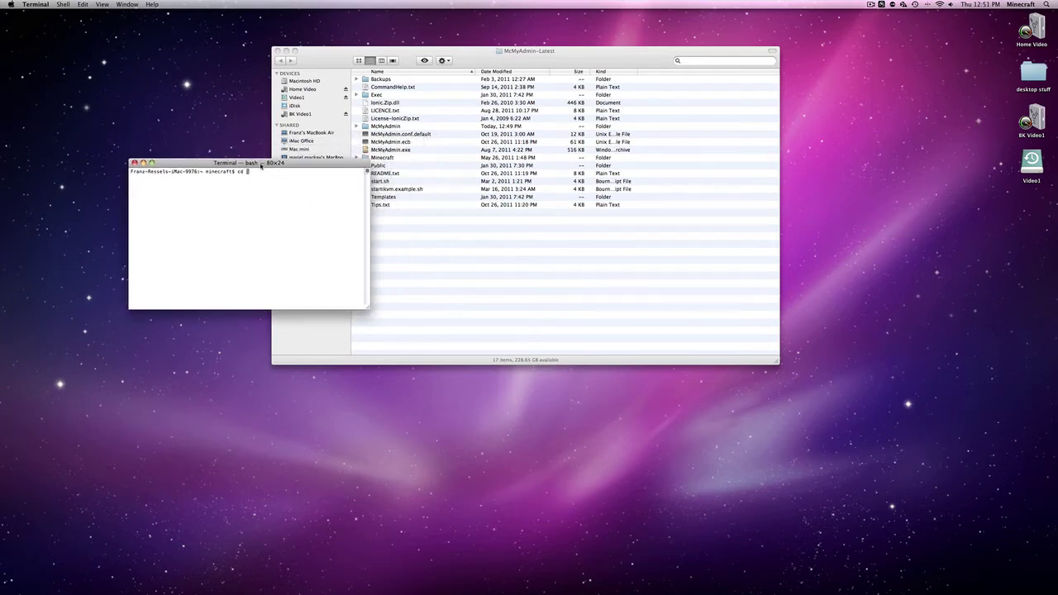
drag(311, 55, 575, 123)
drag(253, 163, 254, 150)
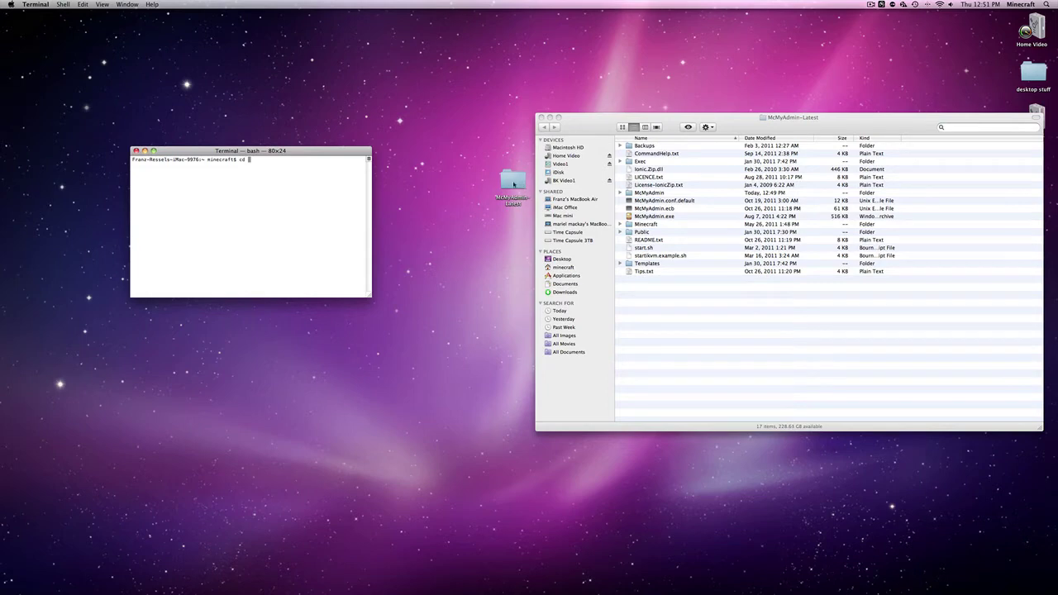
Build a cd command by dragging the McMyAdmin-Latest folder path into Terminal, retrying after a failed attempt
drag(514, 184, 297, 133)
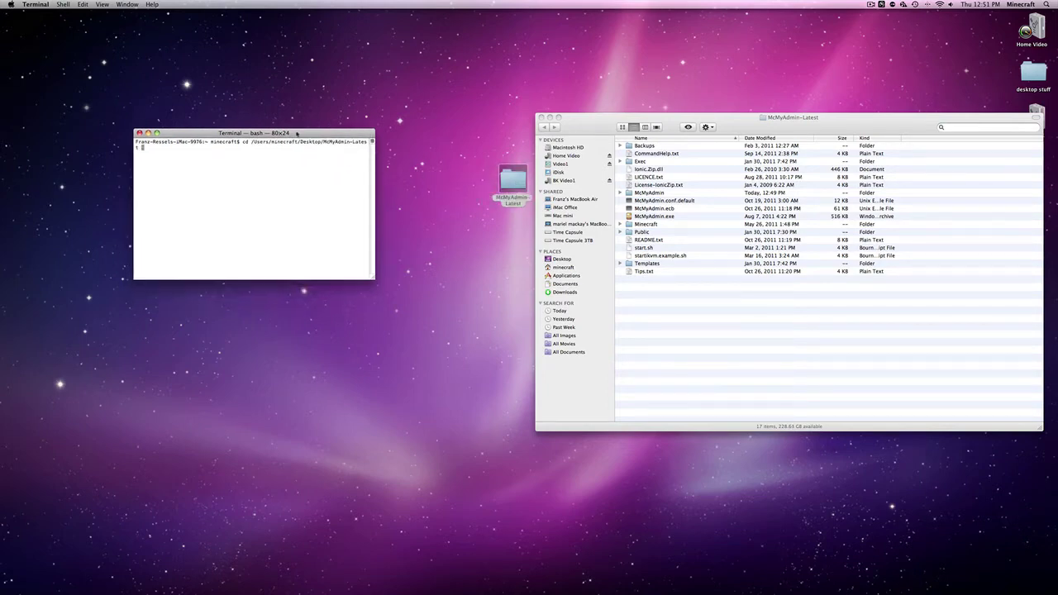
key(Return)
text(bash)
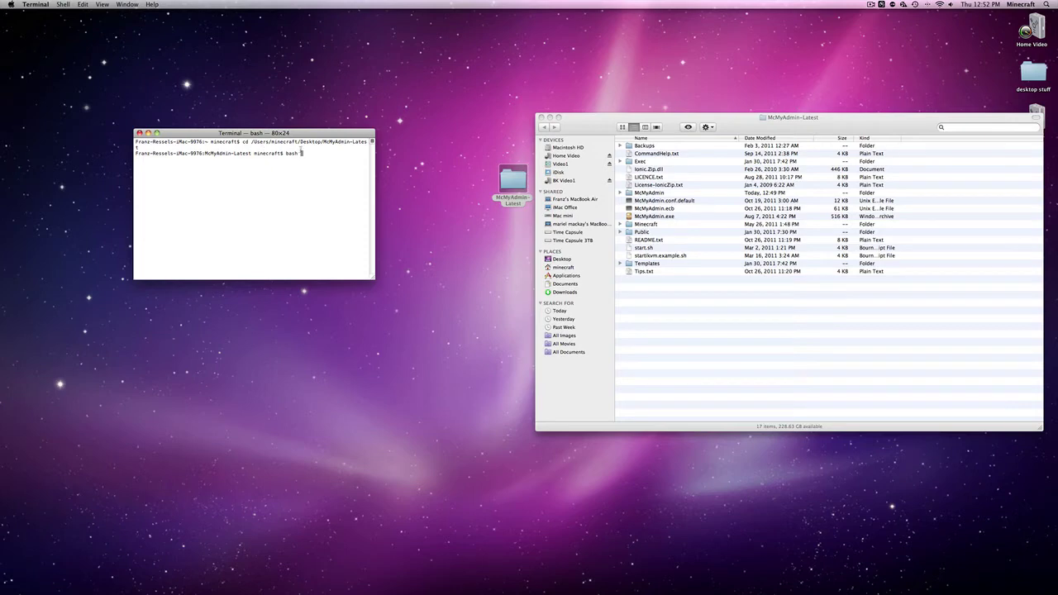
key(BackSpace)
key(BackSpace)
key(BackSpace)
key(BackSpace)
key(BackSpace)
text(cd)
drag(513, 181, 318, 159)
key(Return)
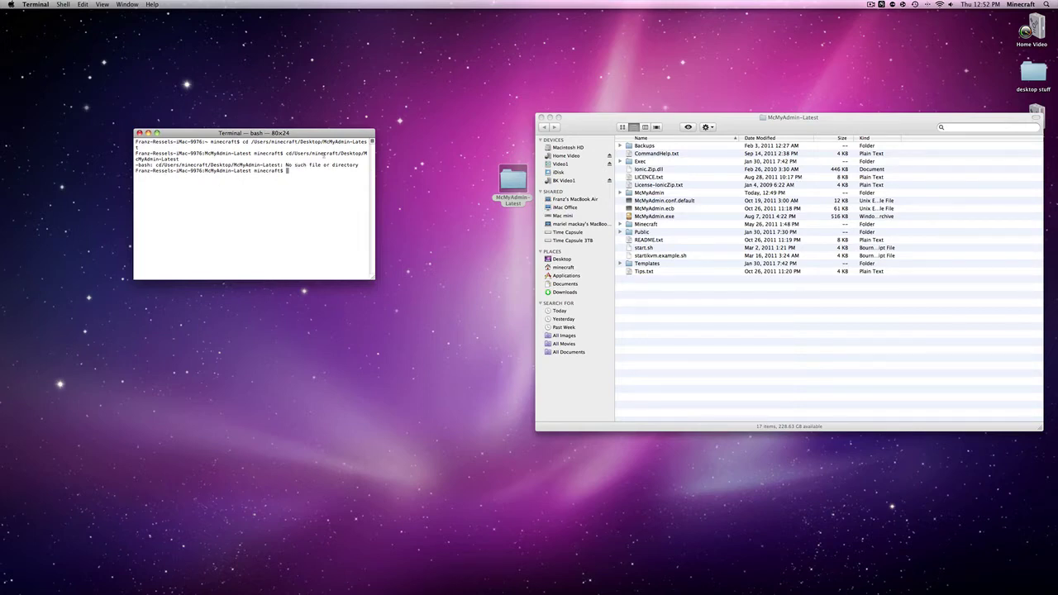
text(cd)
drag(519, 180, 315, 185)
Enter the McMyAdmin-Latest folder and run start.sh with bash to launch McMyAdmin
key(Return)
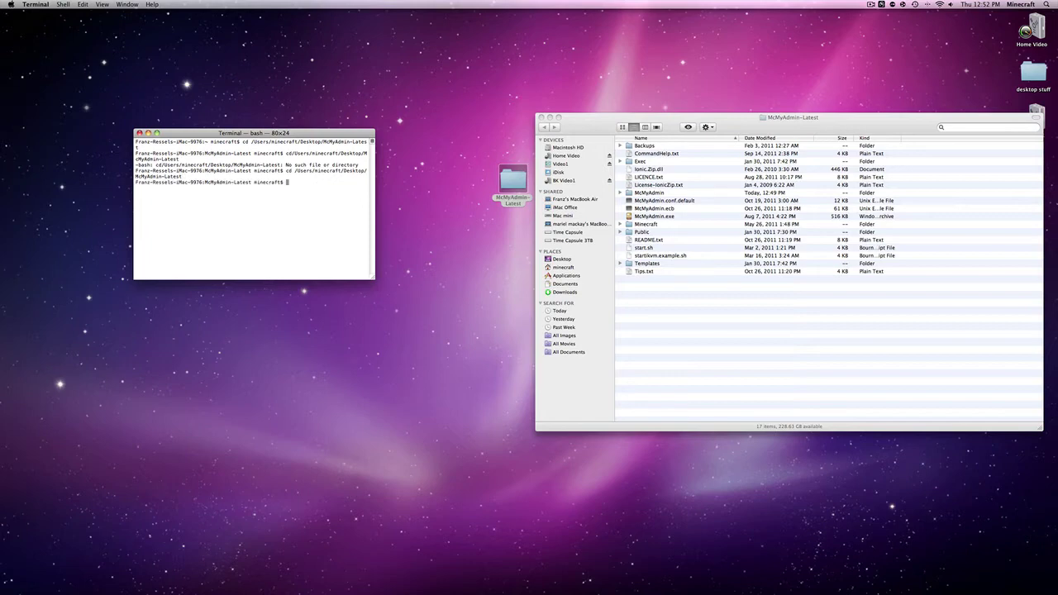
text(bash m)
key(BackSpace)
drag(592, 127, 447, 66)
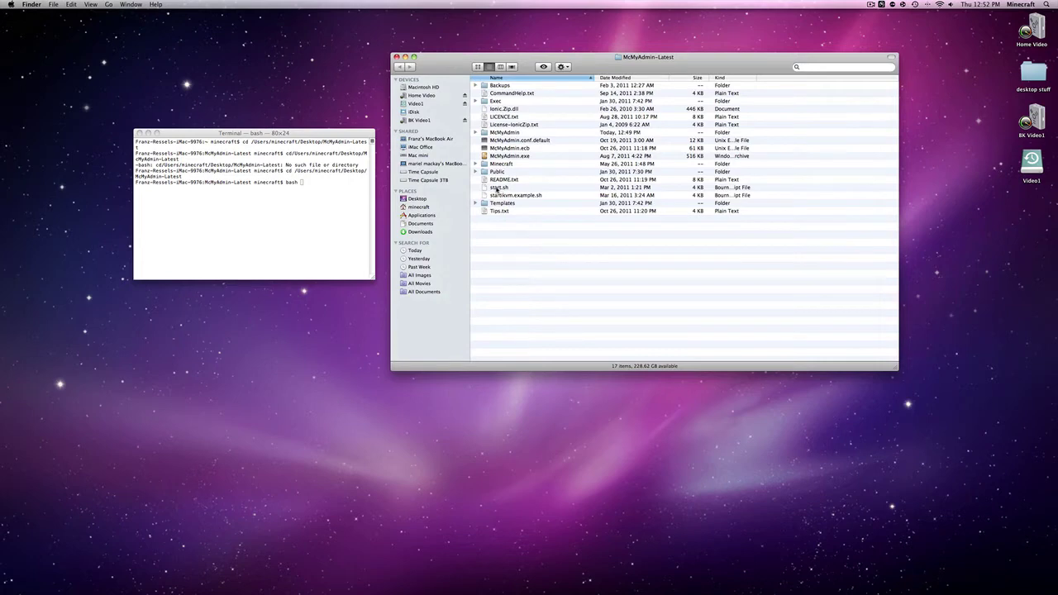
drag(496, 189, 337, 185)
click(336, 186)
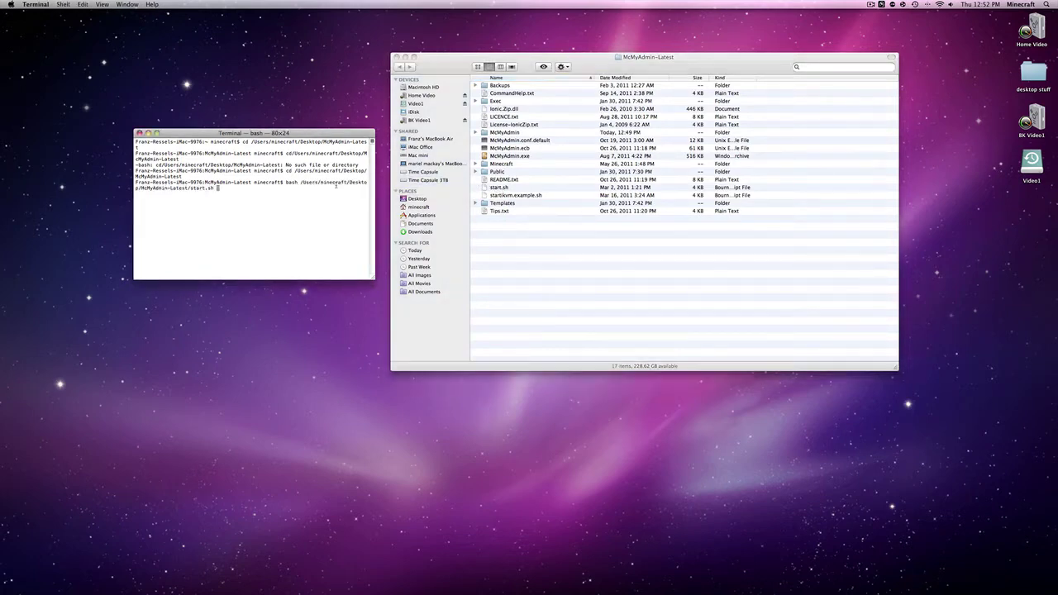
key(Return)
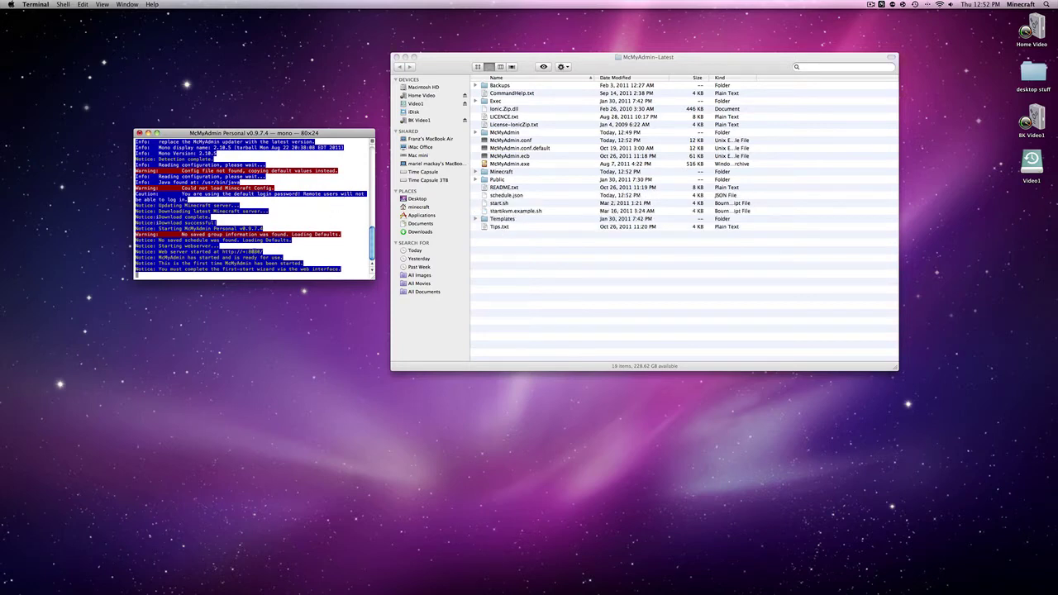
Shift the Terminal log window up-left and restore Safari on the McMyAdmin download page
drag(233, 138, 184, 102)
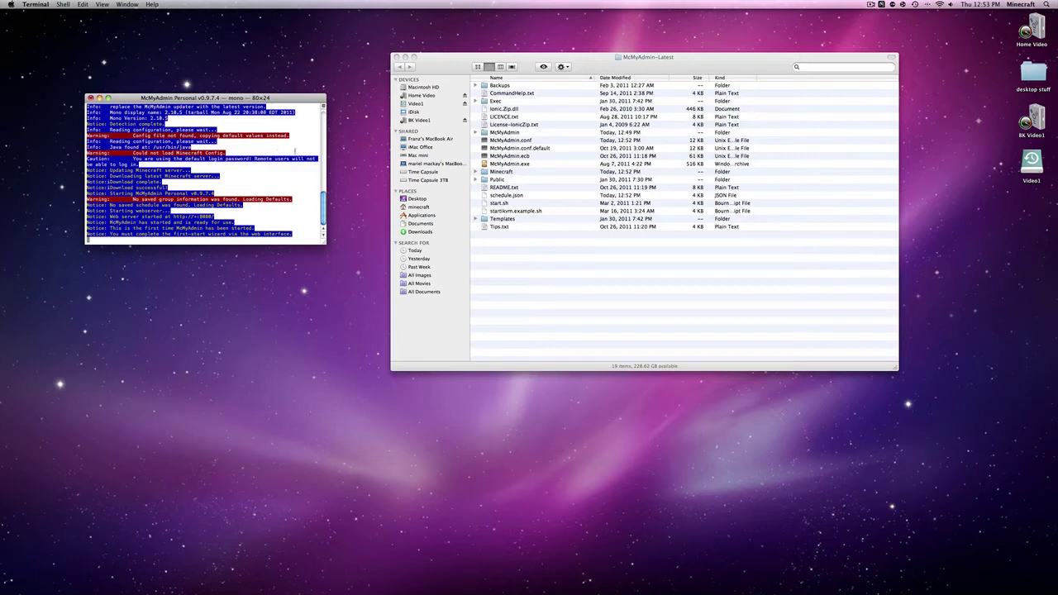
mouse_move(703, 589)
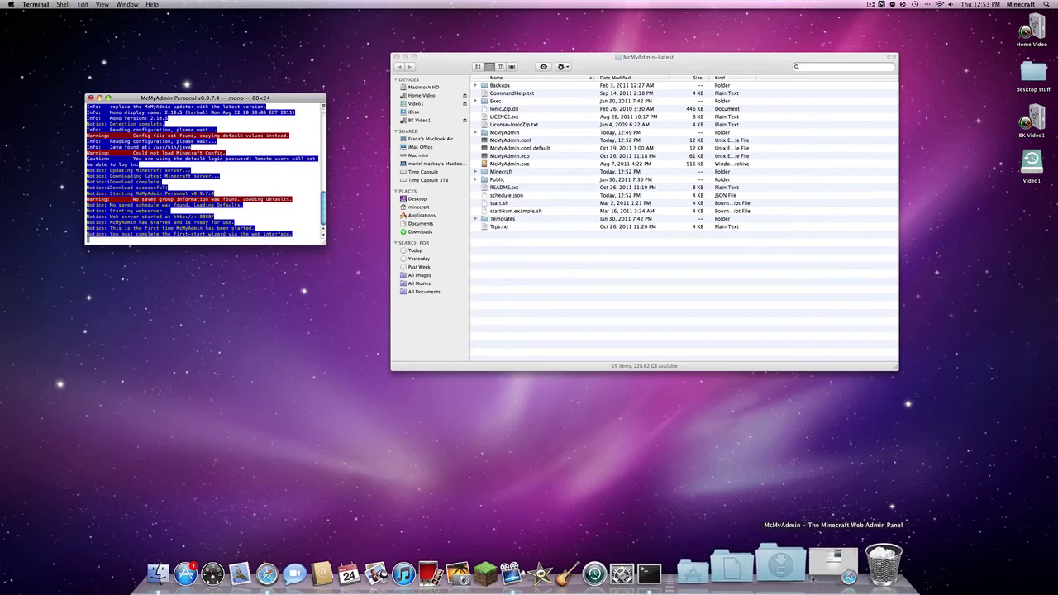
click(838, 564)
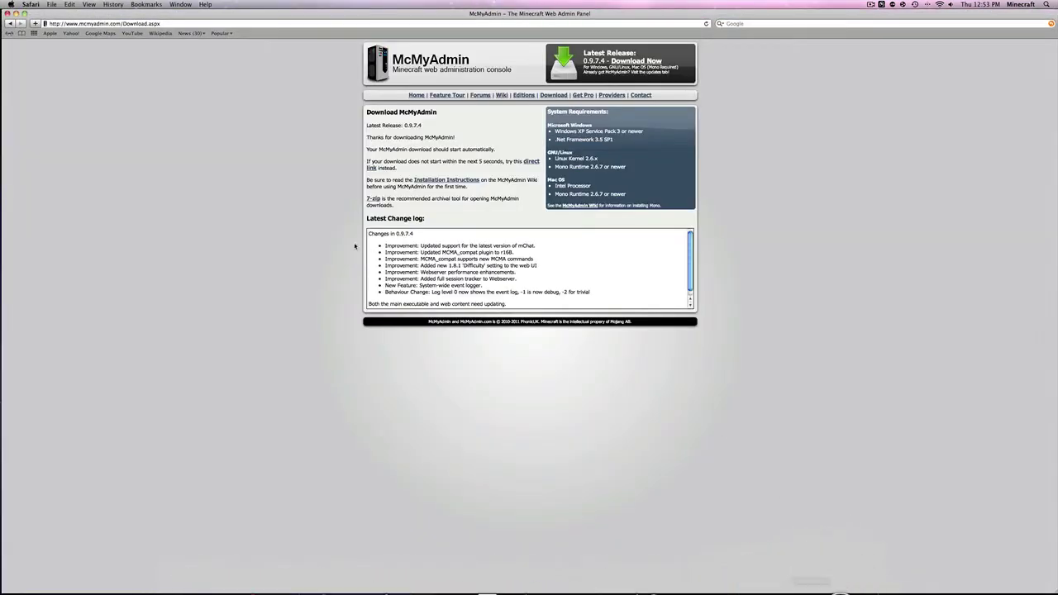
click(124, 23)
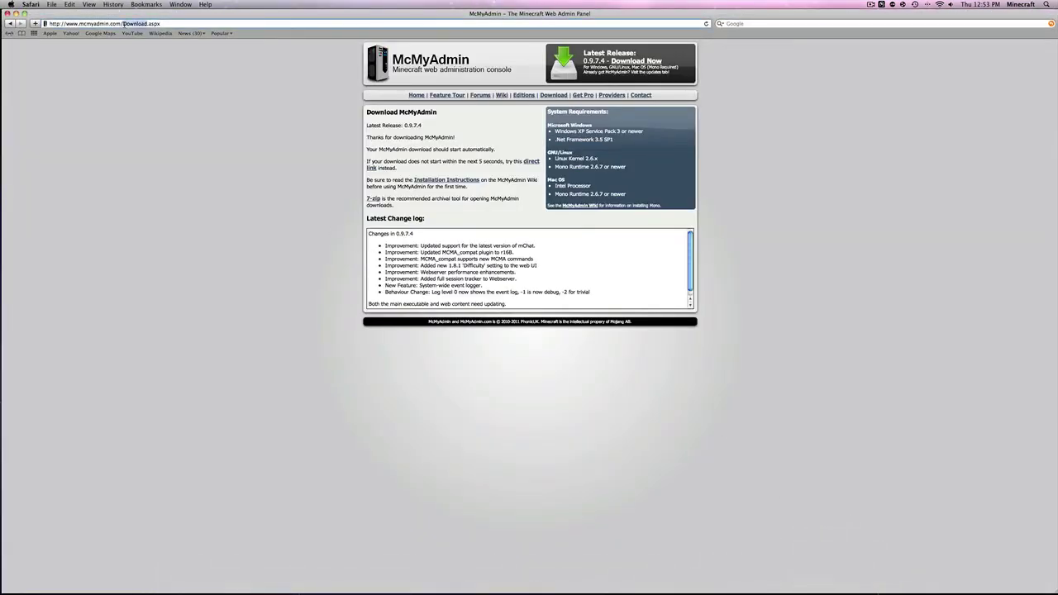
key(BackSpace)
text(http)
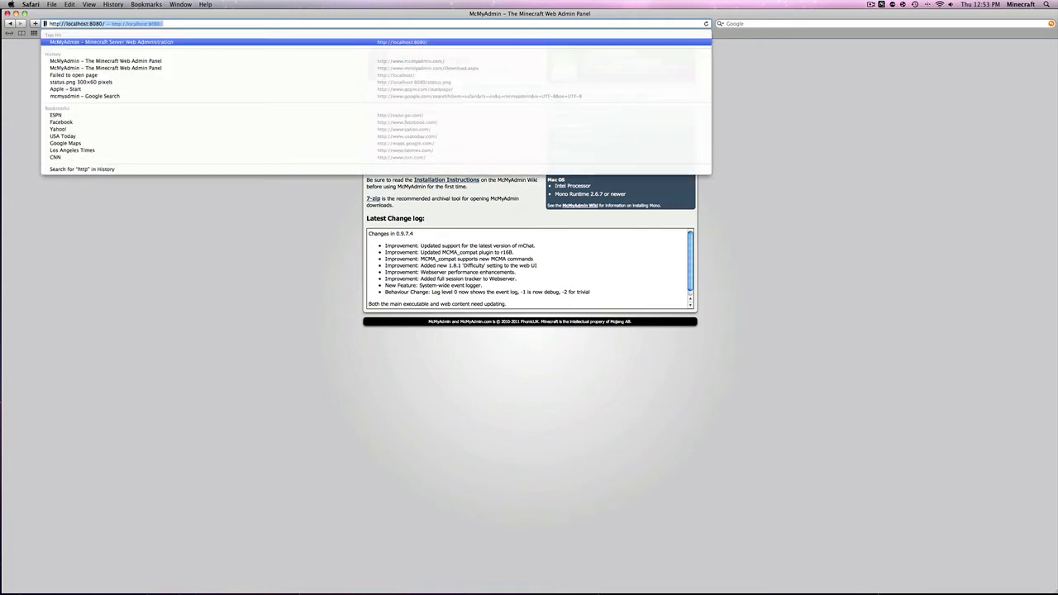
text(://localhost)
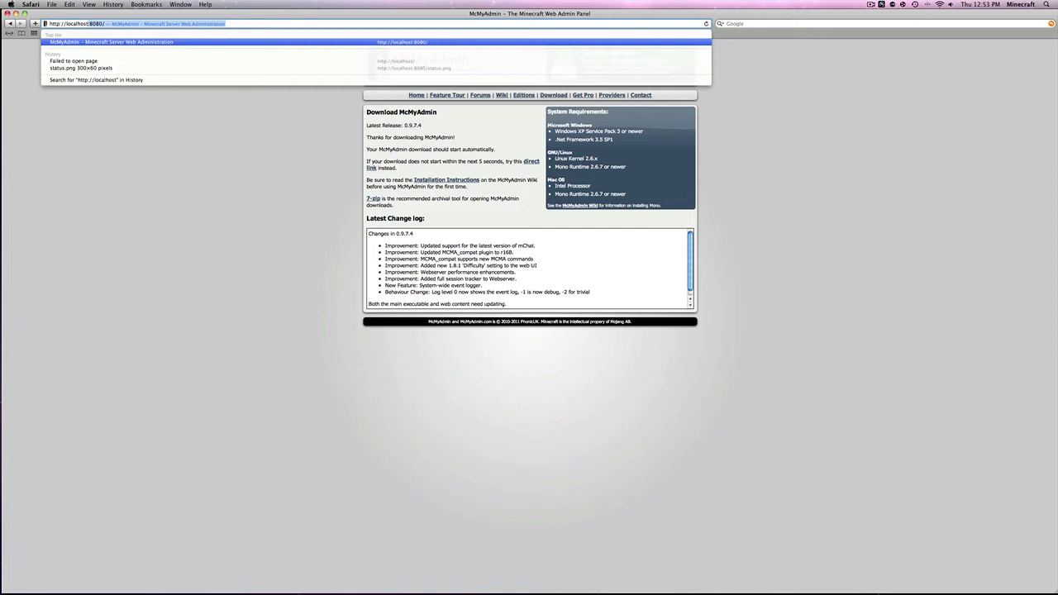
text(:)
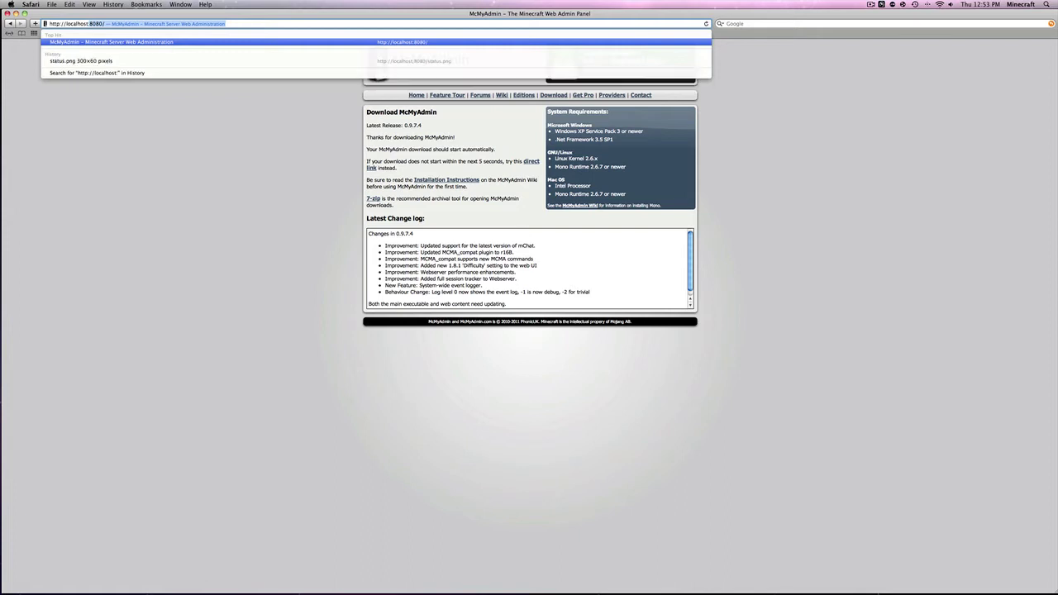
text(8080)
key(Return)
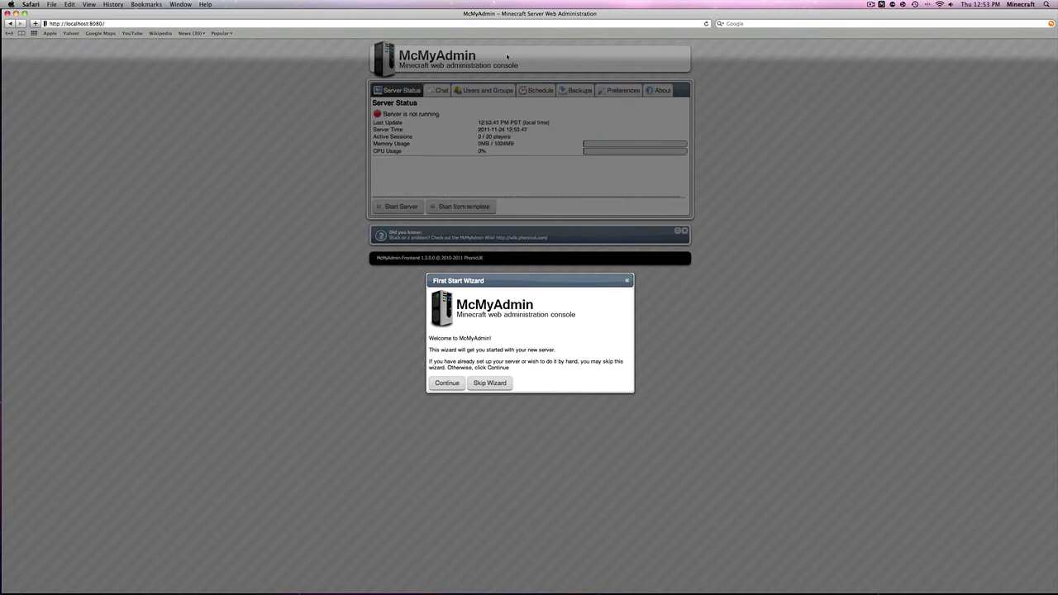
click(732, 24)
text(admin)
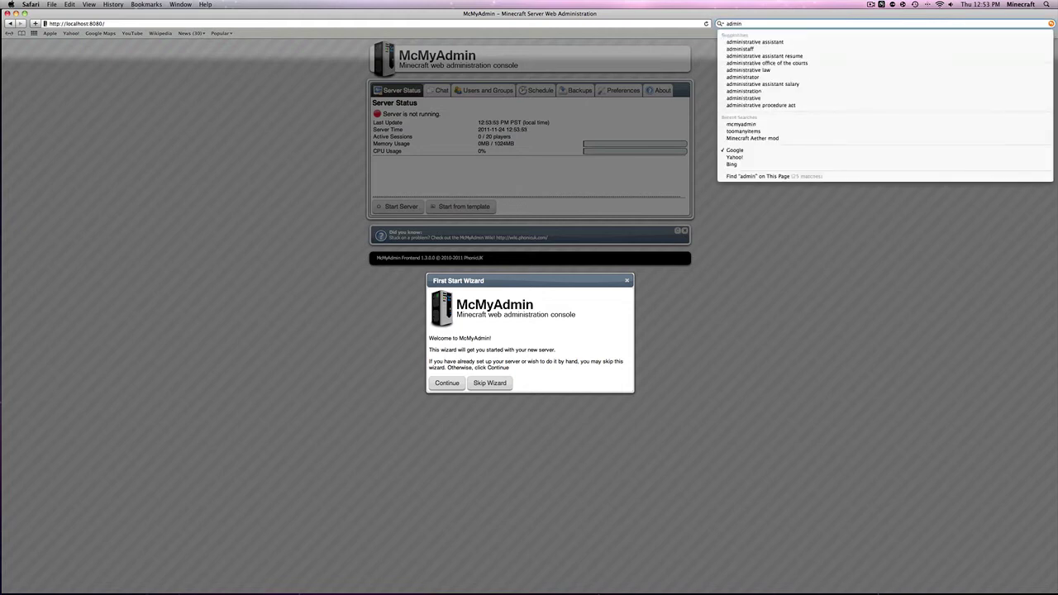
key(BackSpace)
key(BackSpace)
key(BackSpace)
key(BackSpace)
key(BackSpace)
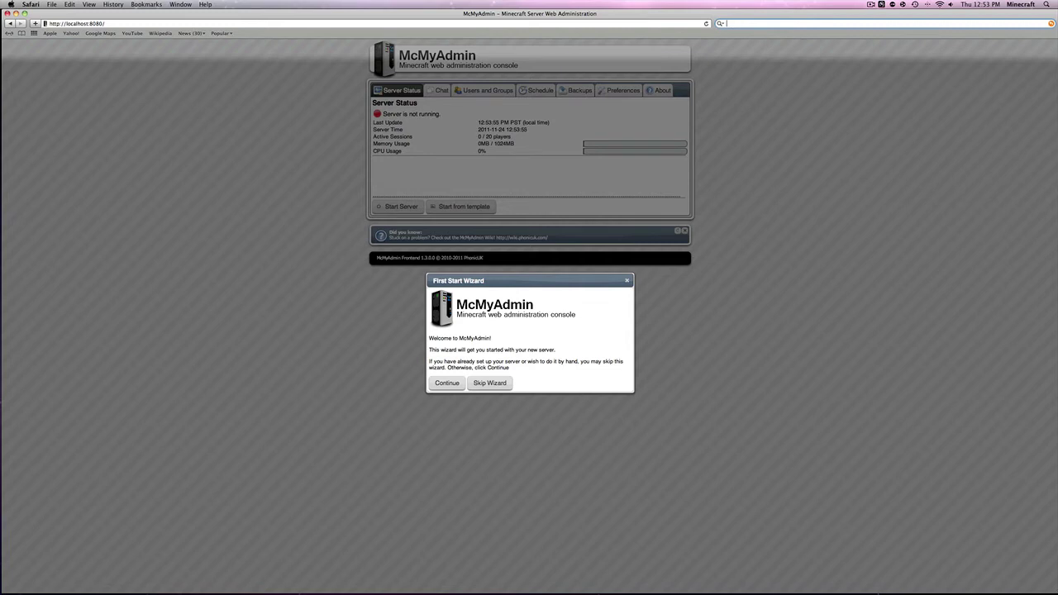
text(admin)
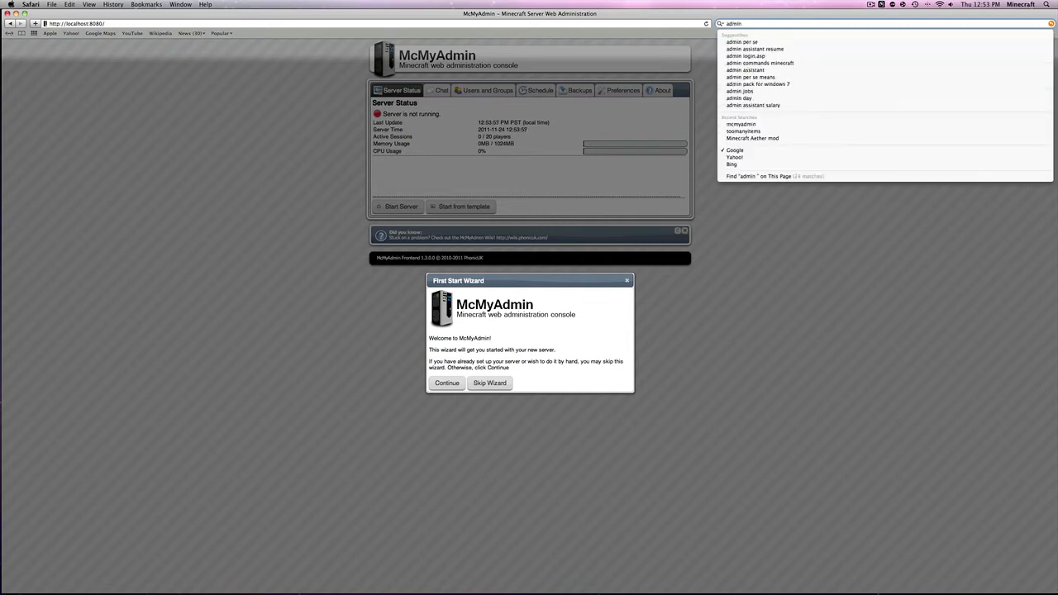
key(Return)
key(BackSpace)
key(BackSpace)
key(BackSpace)
key(BackSpace)
key(BackSpace)
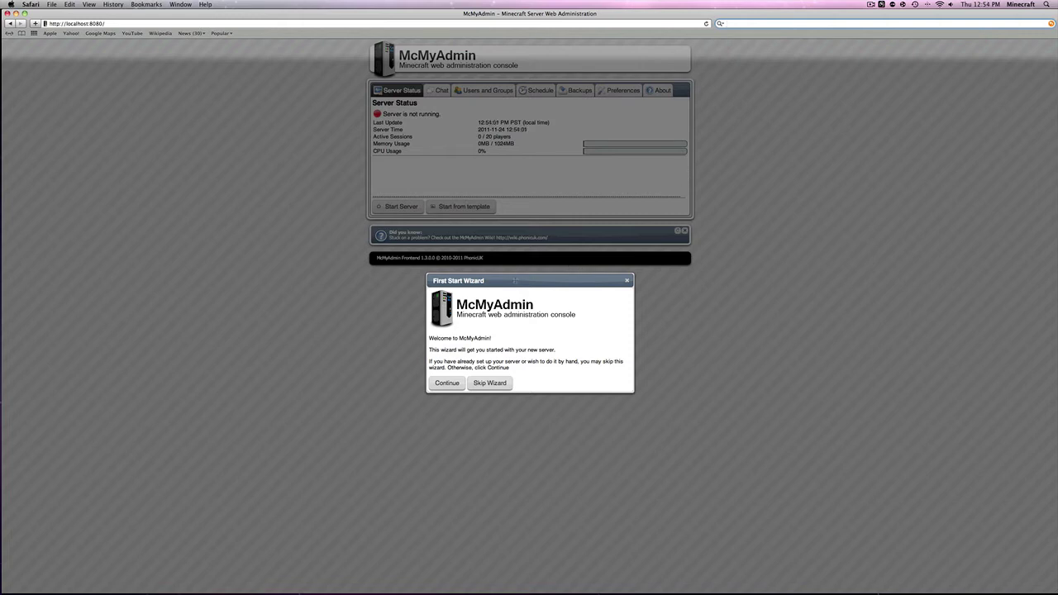
click(513, 281)
drag(510, 282, 502, 174)
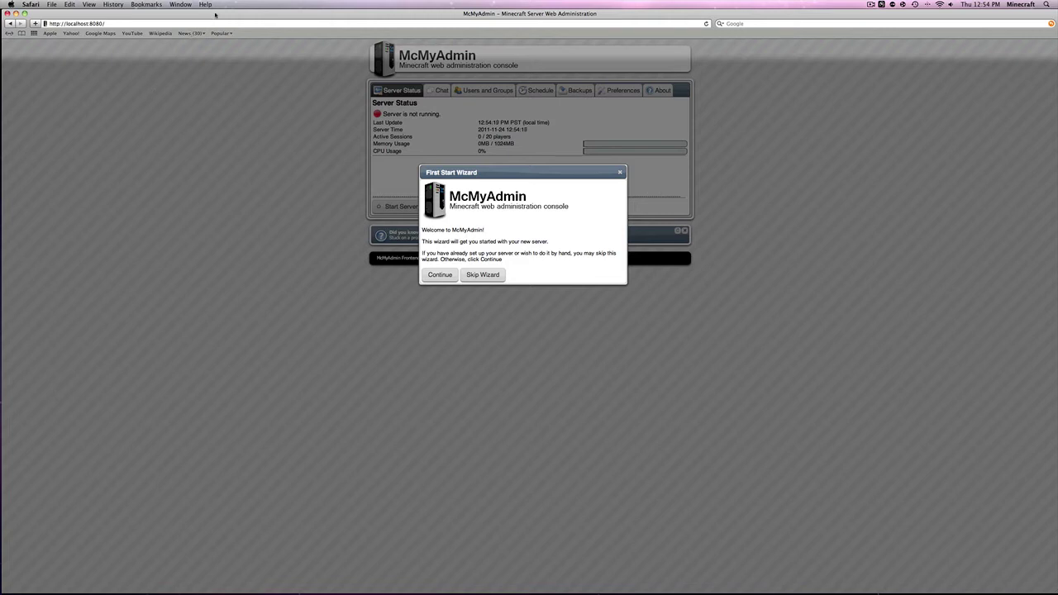
click(24, 13)
drag(237, 86, 205, 6)
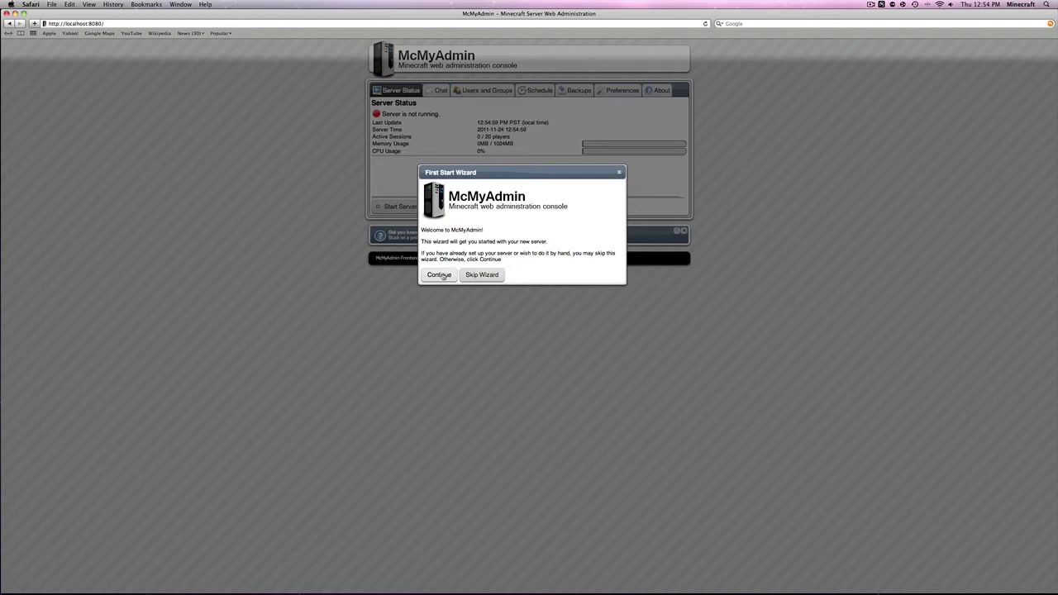
click(441, 275)
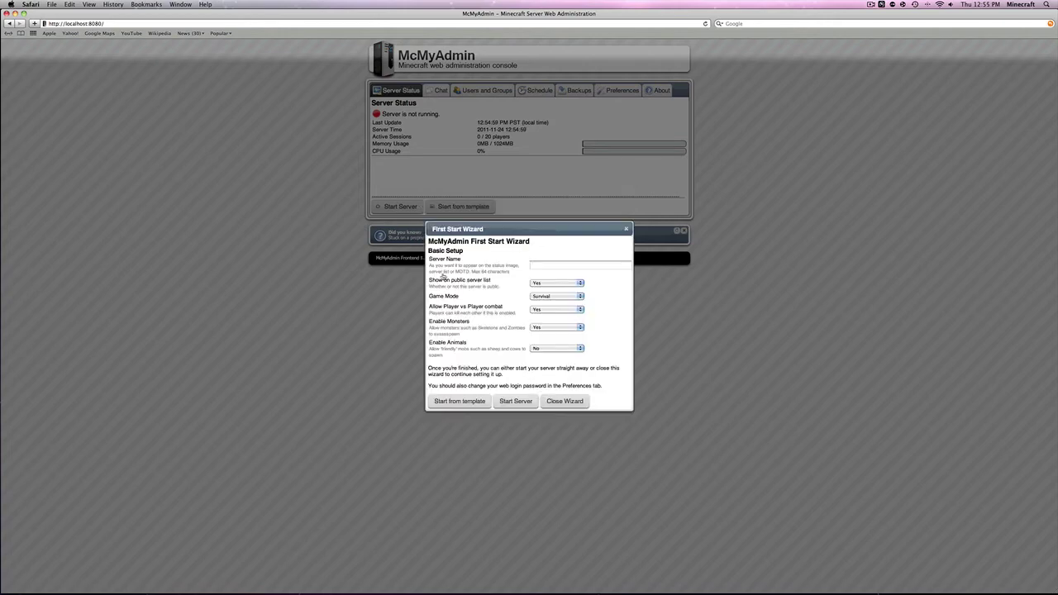
Name the server 'test server', keep it off the public list, and leave Survival mode
click(547, 268)
text(test )
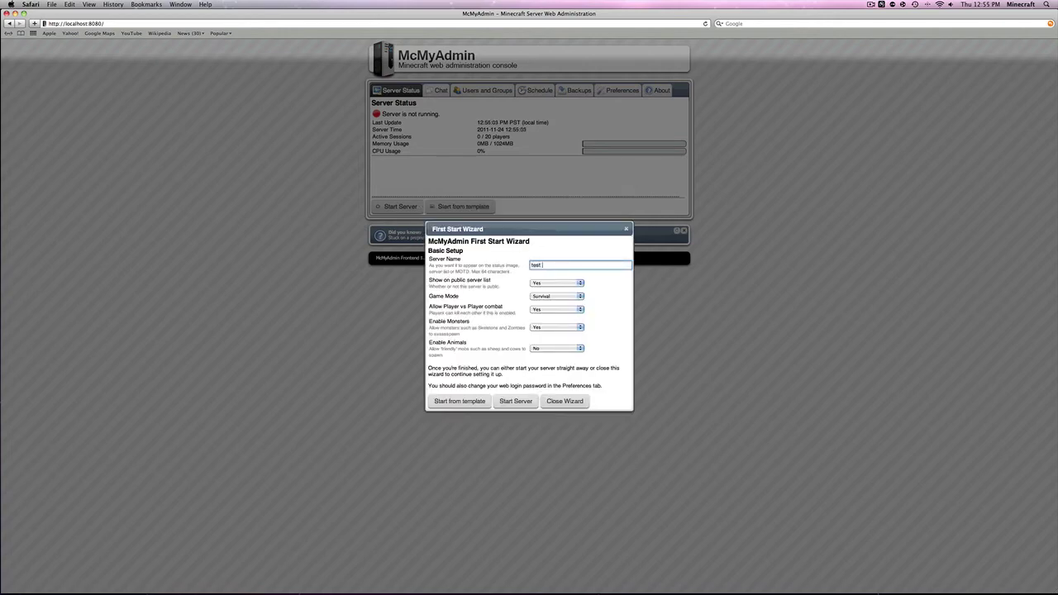
text(server)
click(564, 285)
click(557, 290)
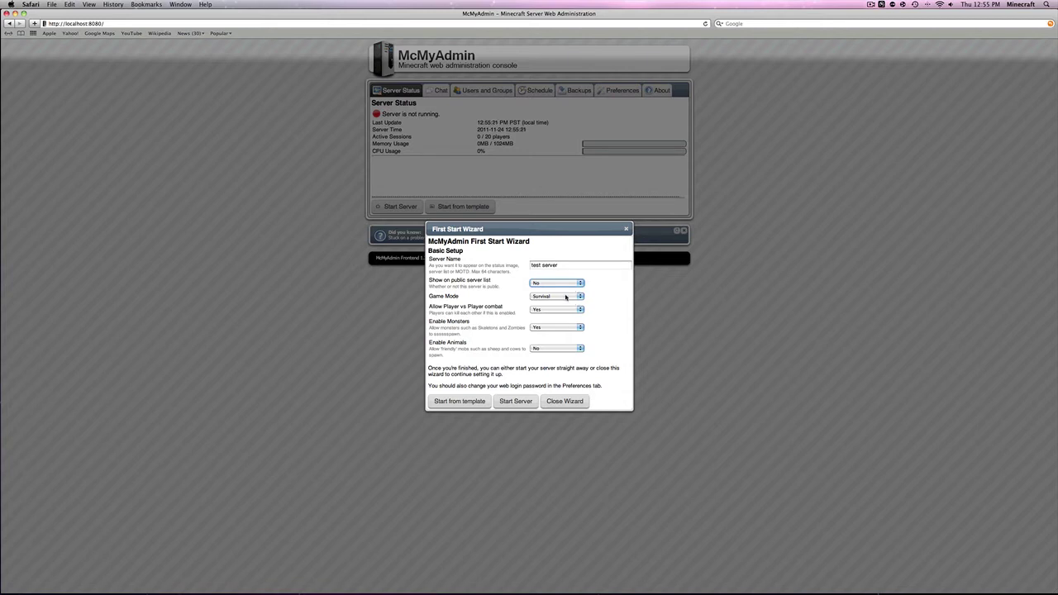
click(568, 296)
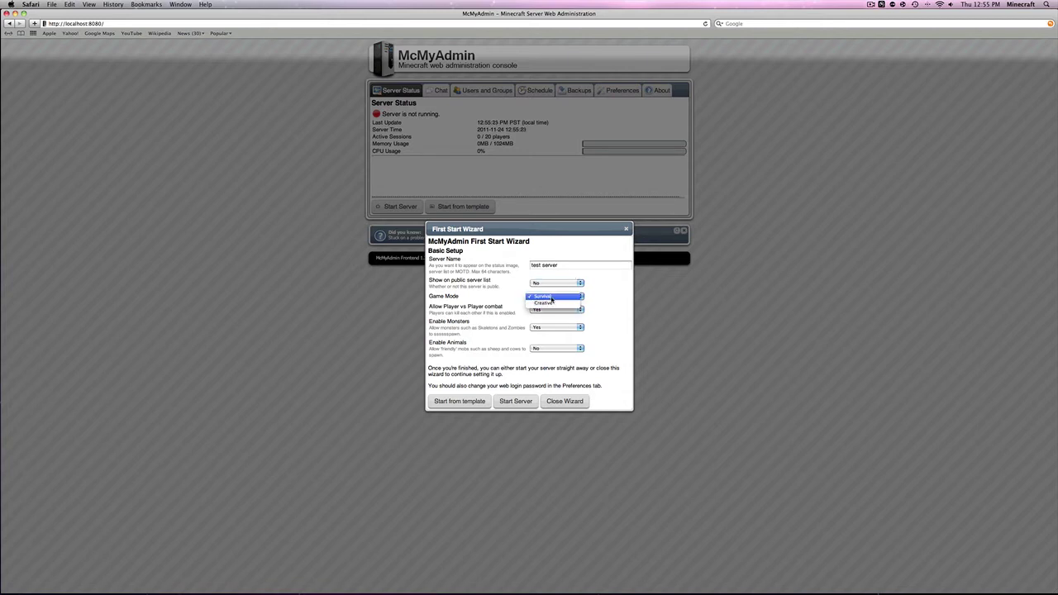
click(552, 299)
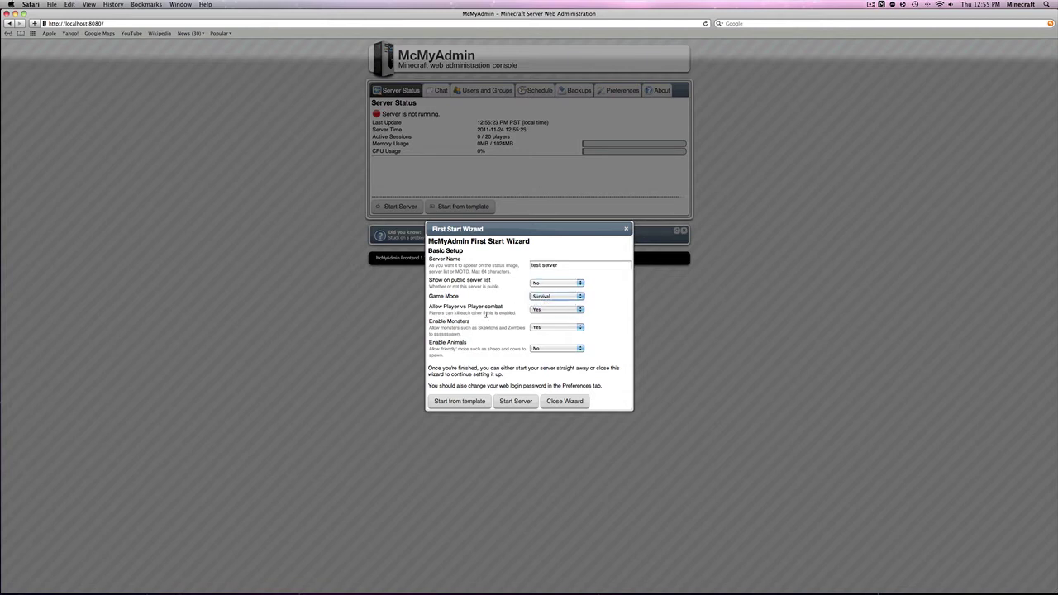
Disable PvP and monsters, enable animals, and start the server
click(559, 311)
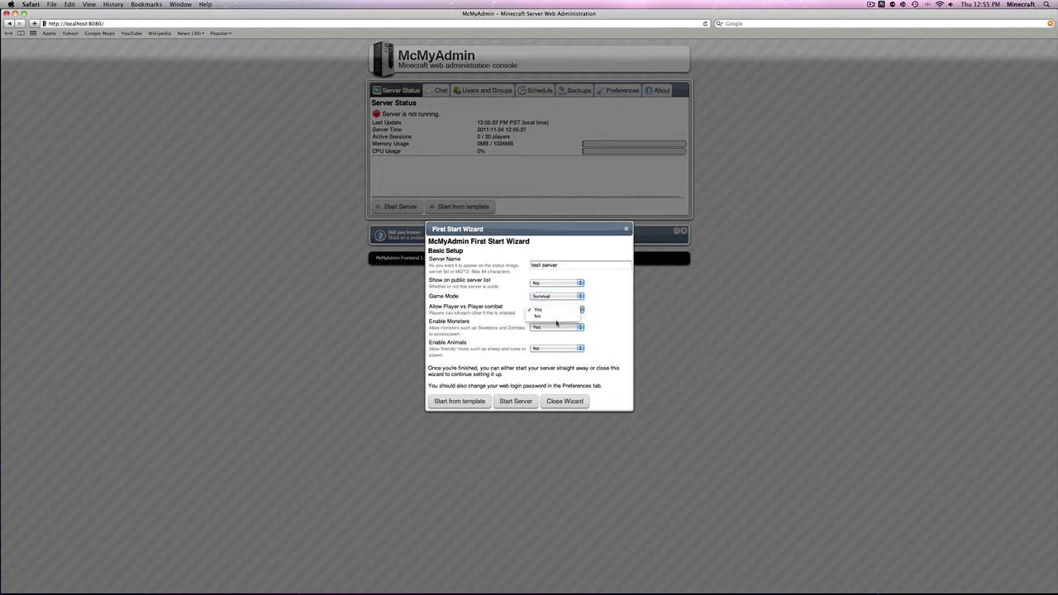
click(557, 327)
click(556, 327)
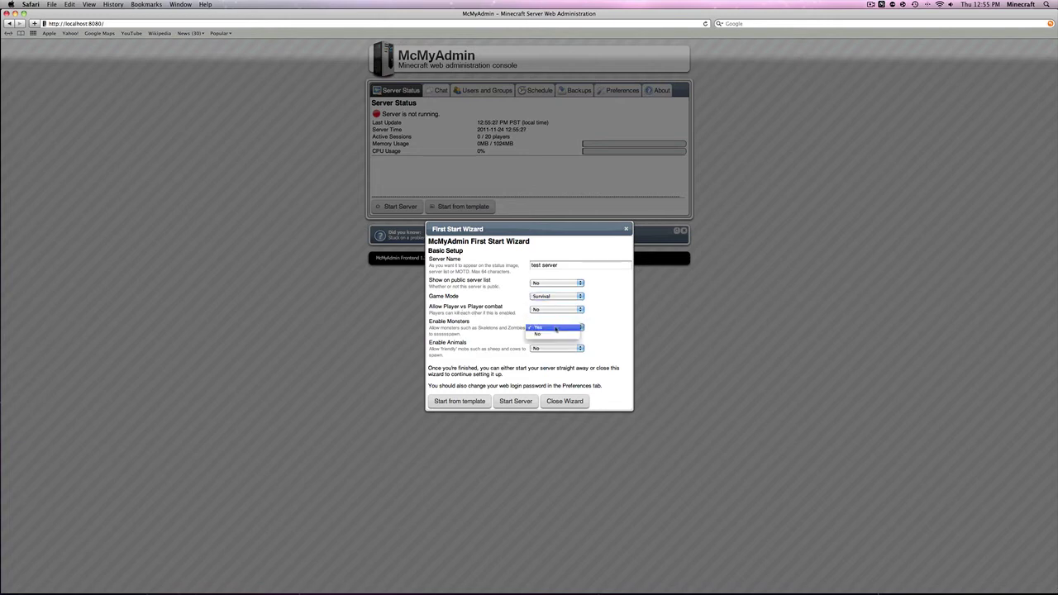
click(551, 337)
click(544, 349)
click(544, 340)
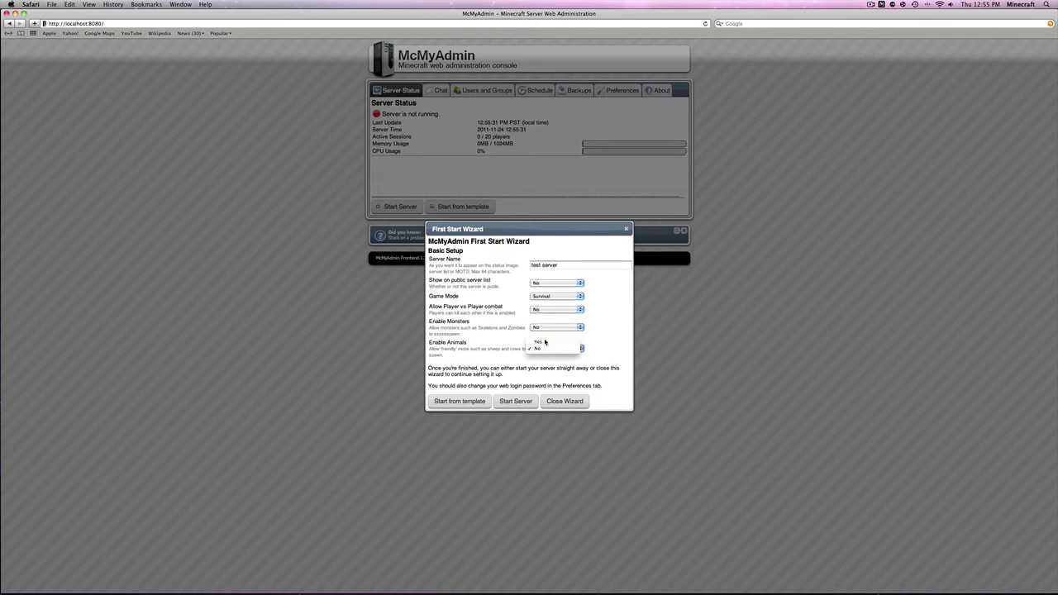
click(516, 403)
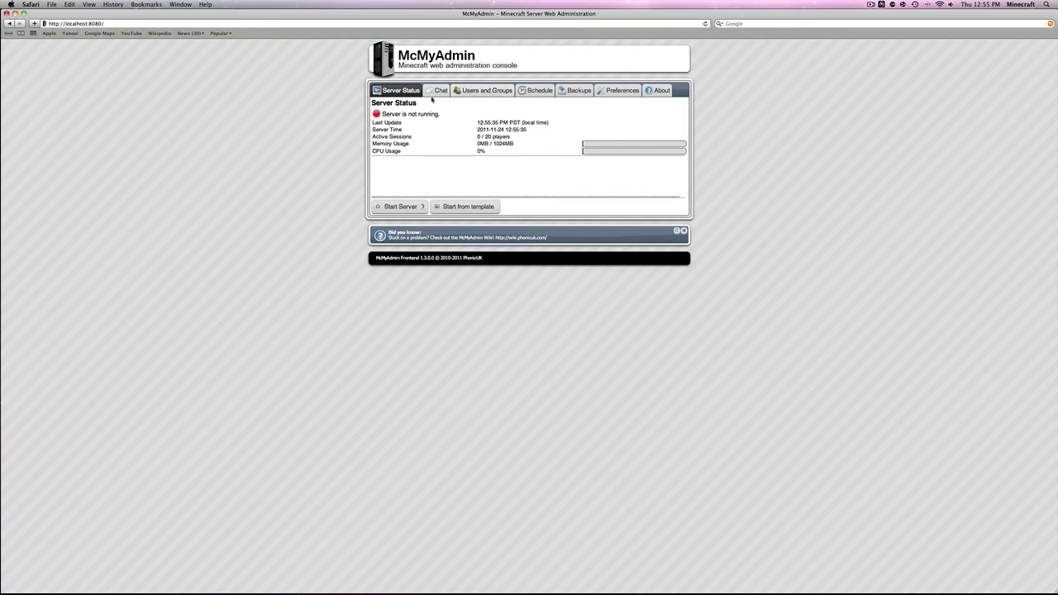
In Preferences, replace the server name with 'test server' and dismiss the Minecraft update notice
click(606, 92)
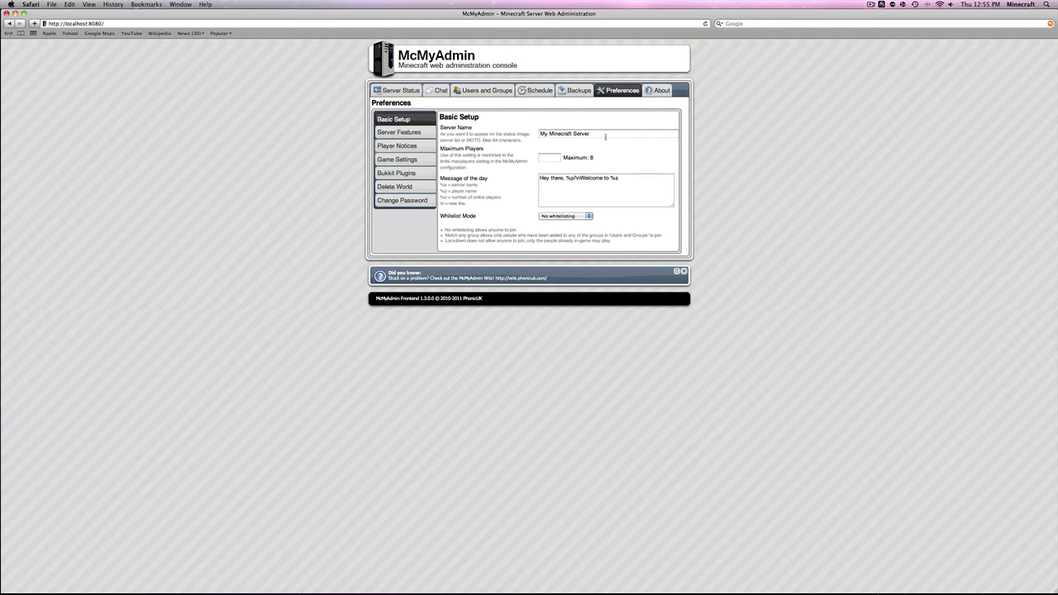
drag(605, 135, 524, 137)
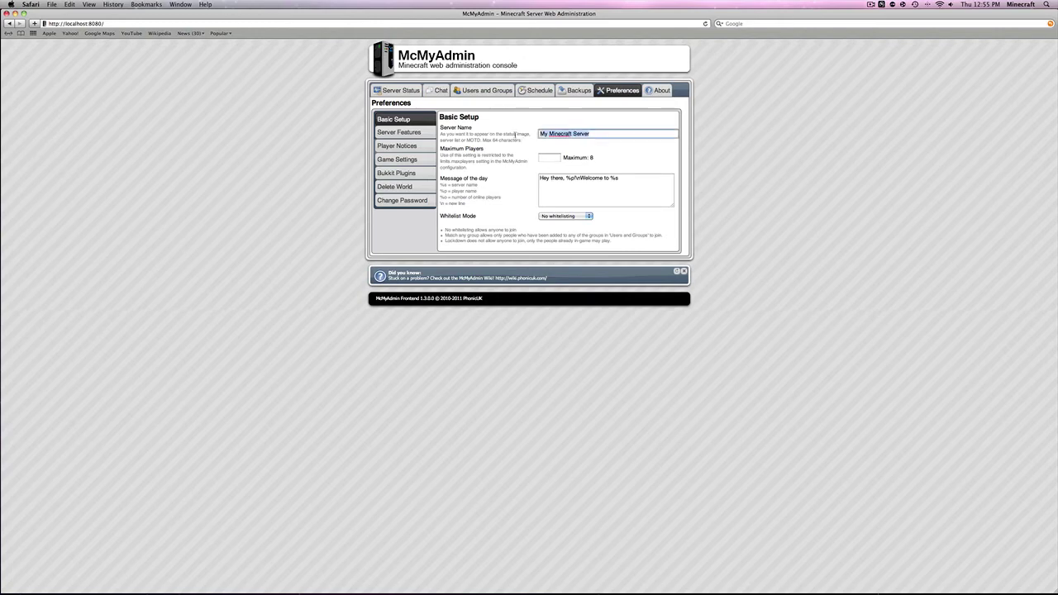
key(BackSpace)
text(test server)
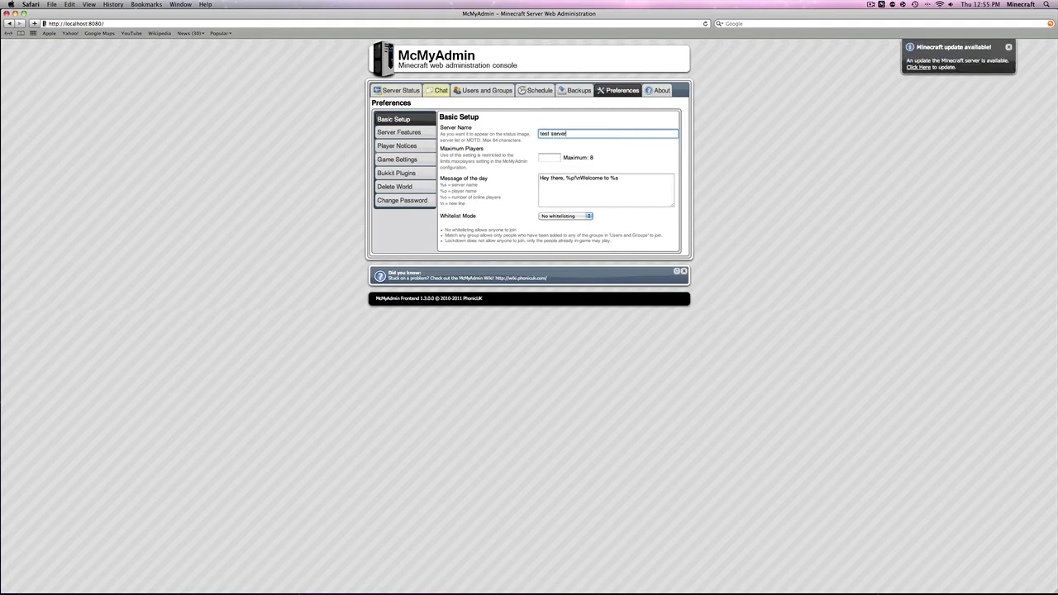
click(545, 146)
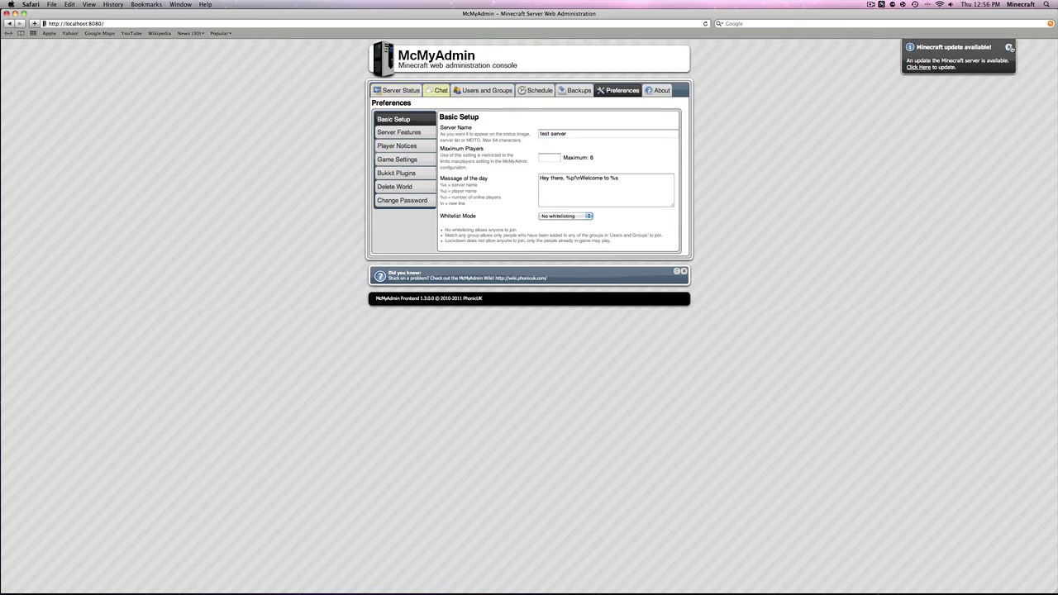
click(1011, 48)
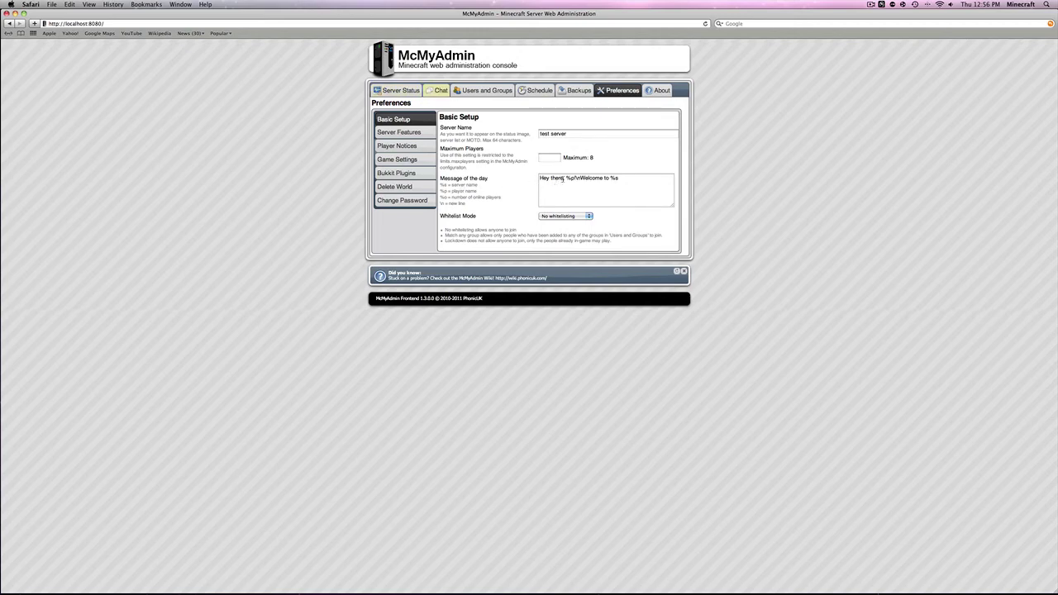
Change the message-of-the-day greeting from 'Hey there,' to 'Hi,' and keep whitelisting off
drag(564, 178, 541, 180)
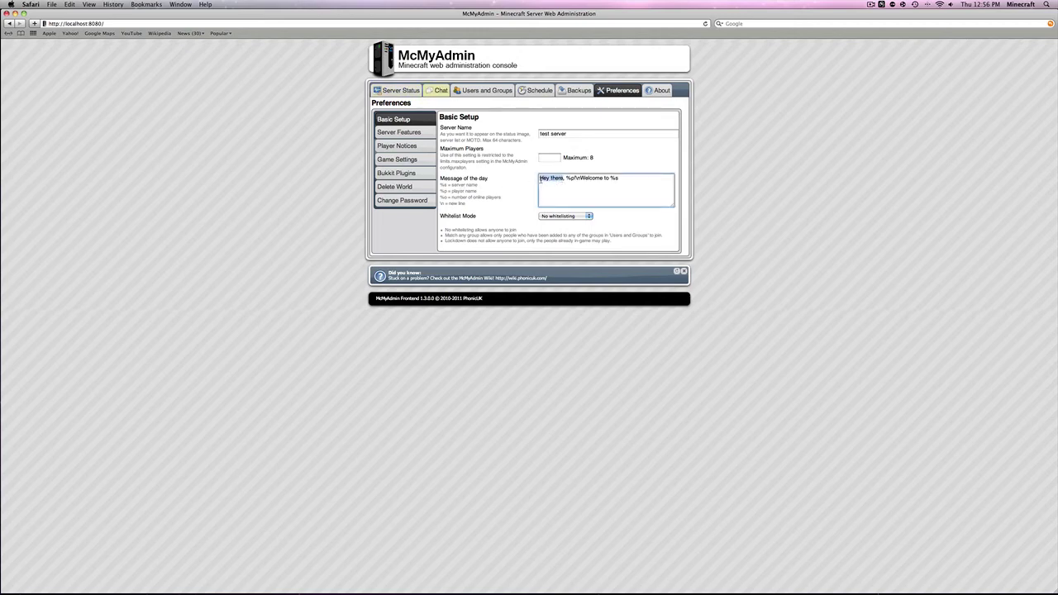
text(Hi,)
drag(592, 179, 602, 179)
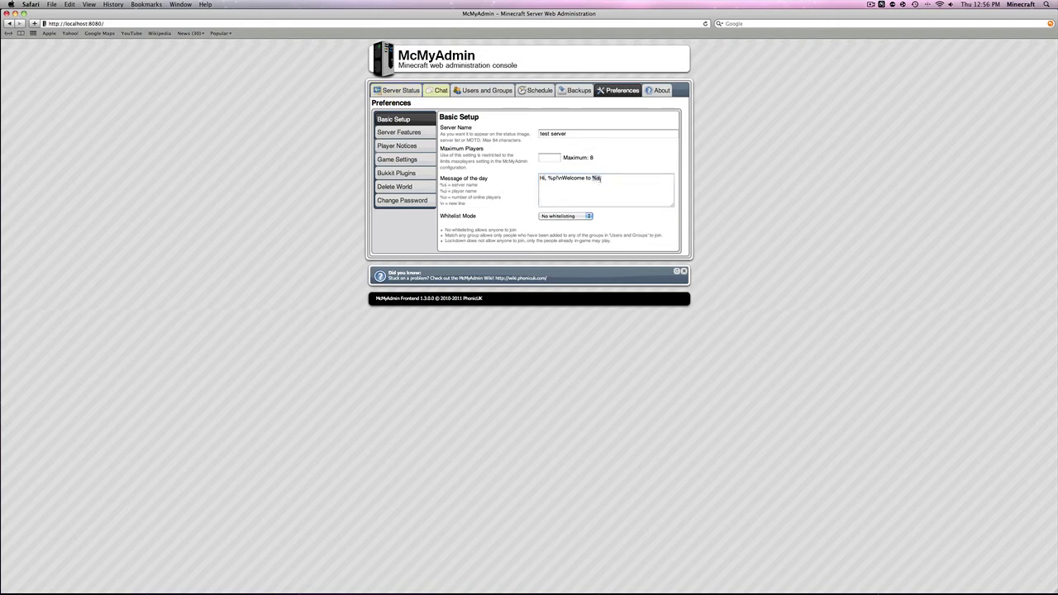
click(485, 193)
click(566, 217)
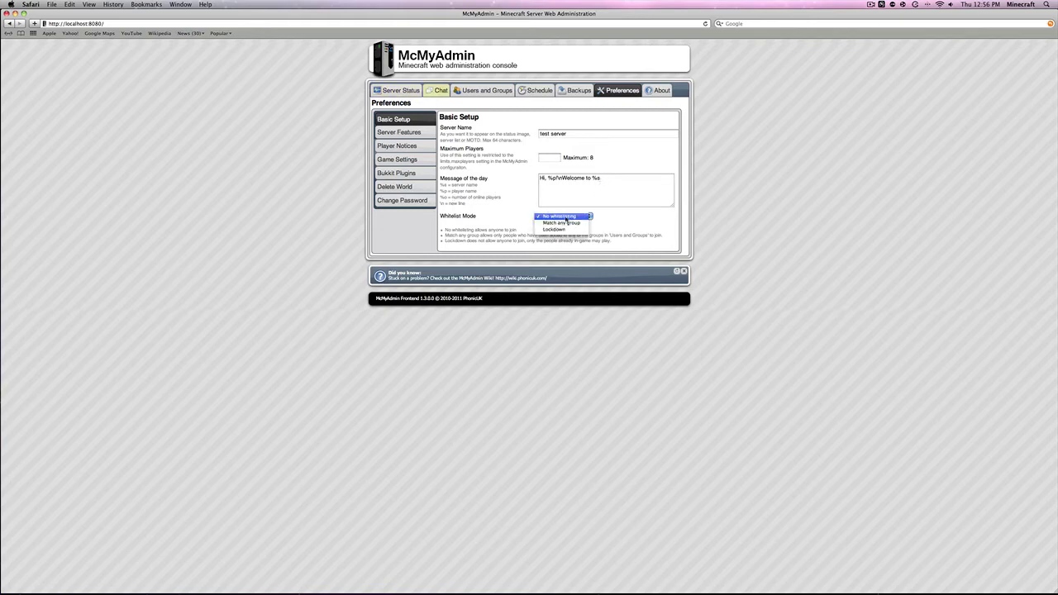
key(Escape)
click(428, 133)
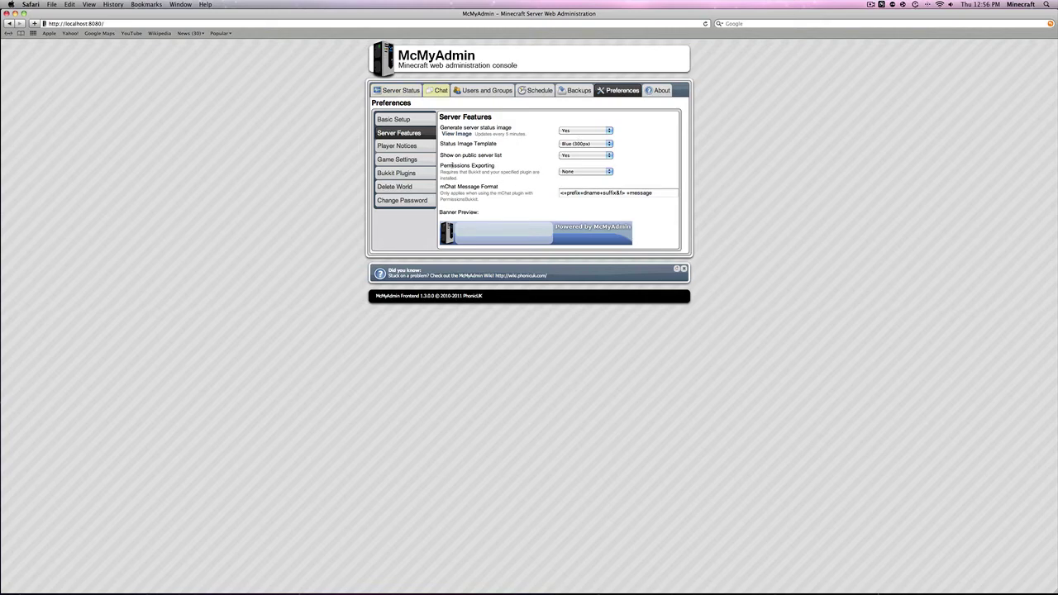
Leave Permissions Exporting set to None and move on to the Player Notices settings
click(572, 172)
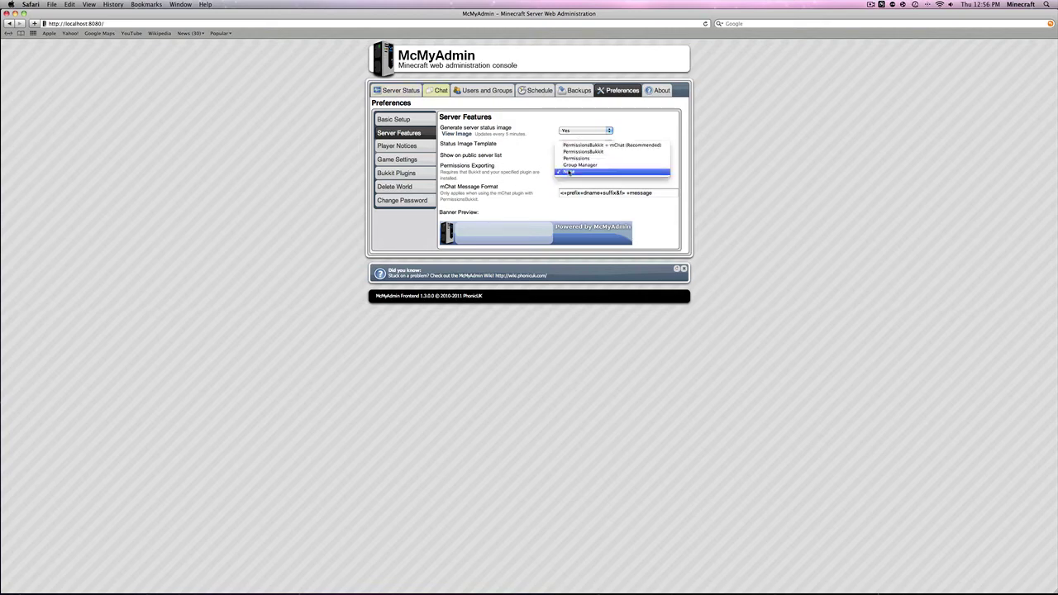
click(507, 185)
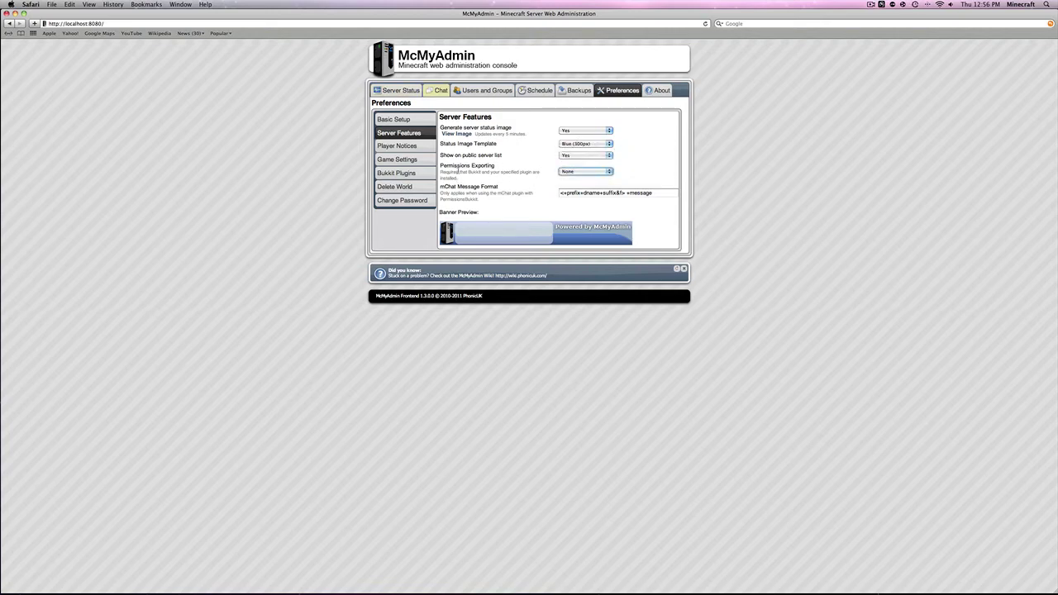
click(567, 173)
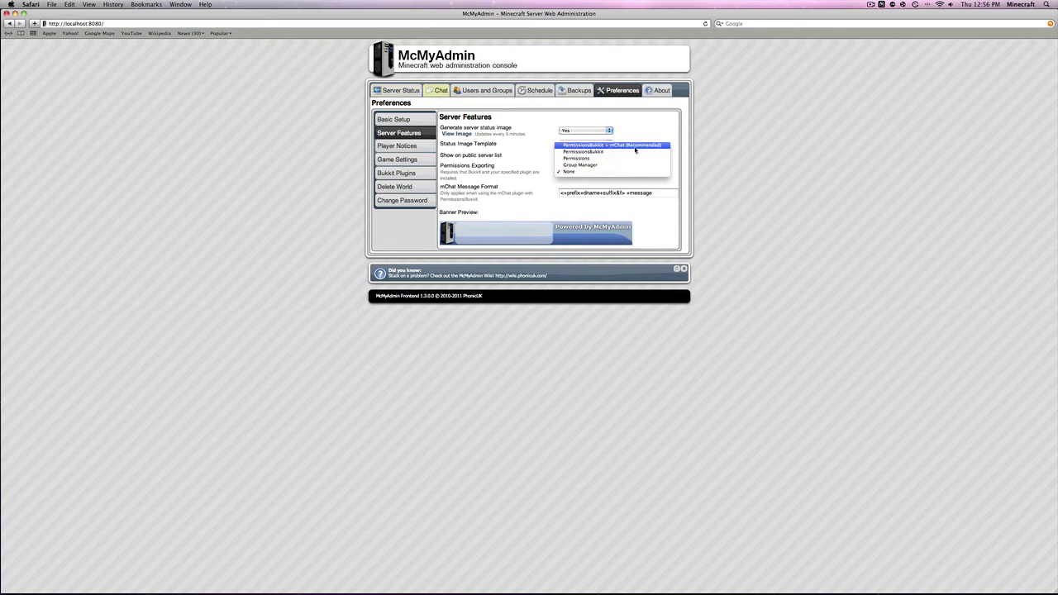
click(521, 174)
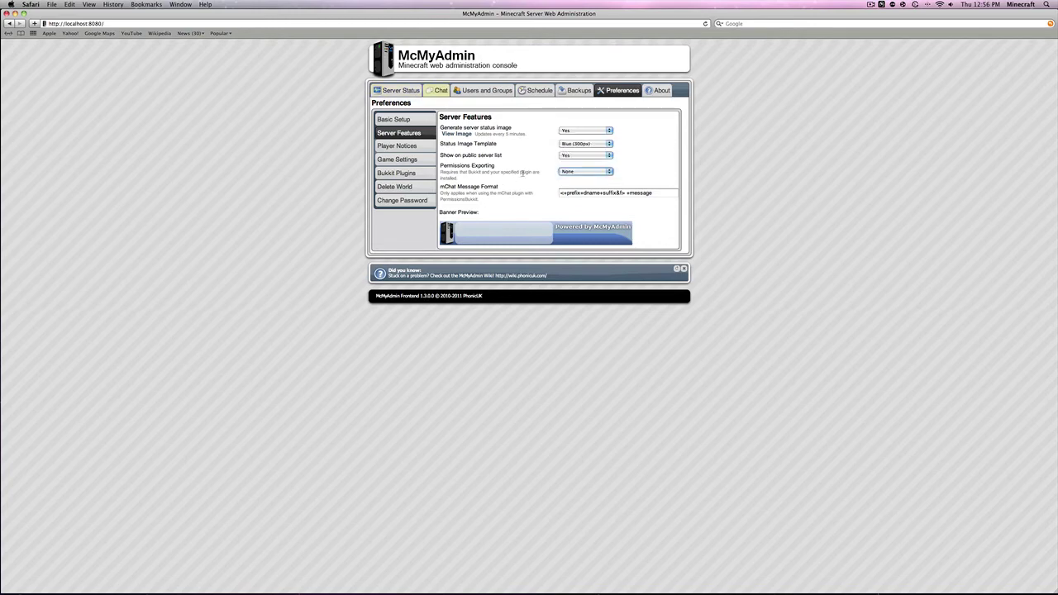
click(422, 146)
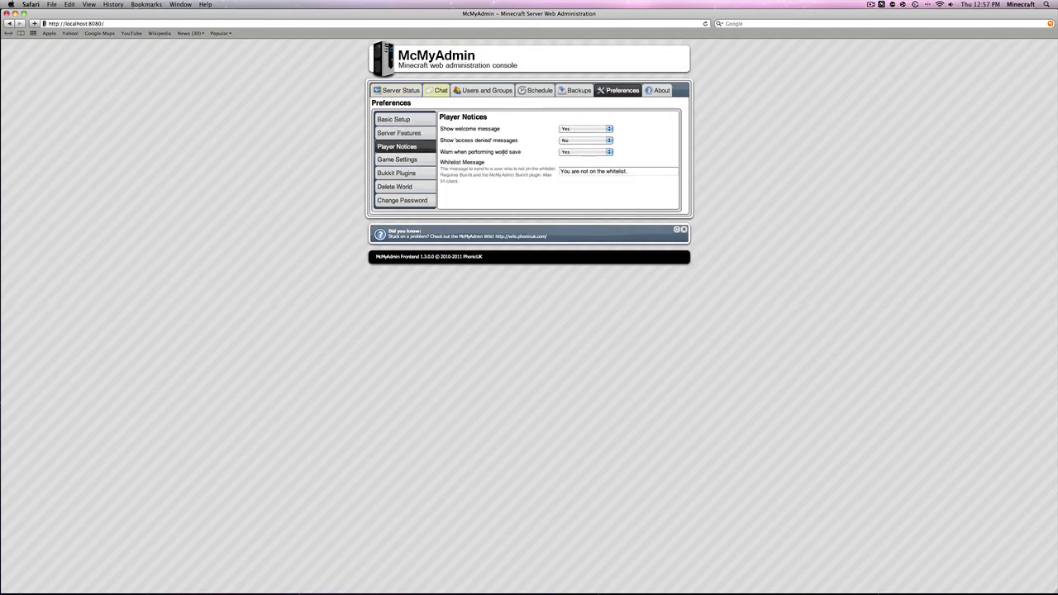
click(583, 142)
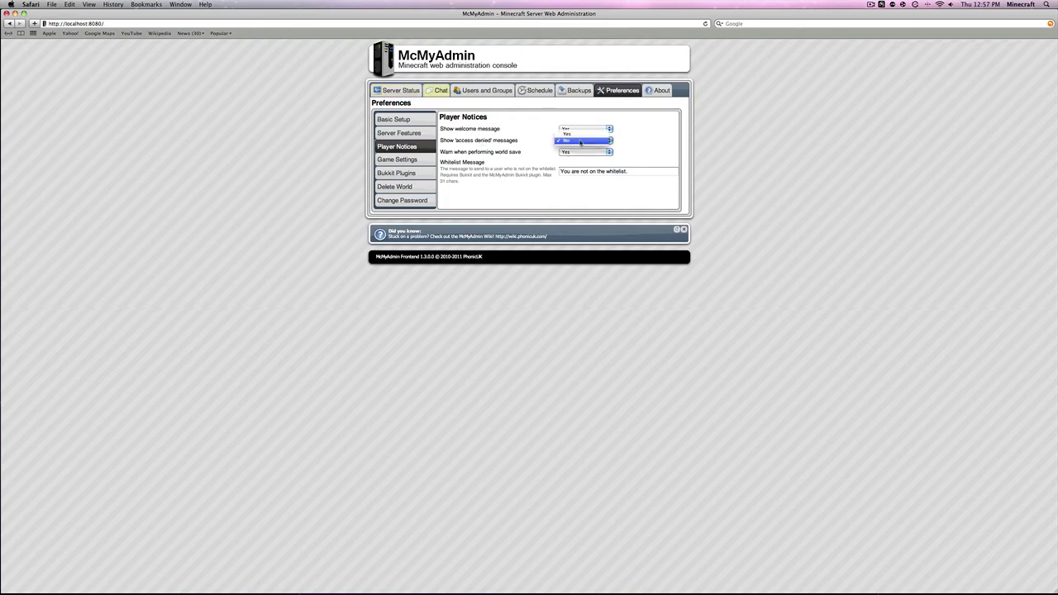
click(550, 151)
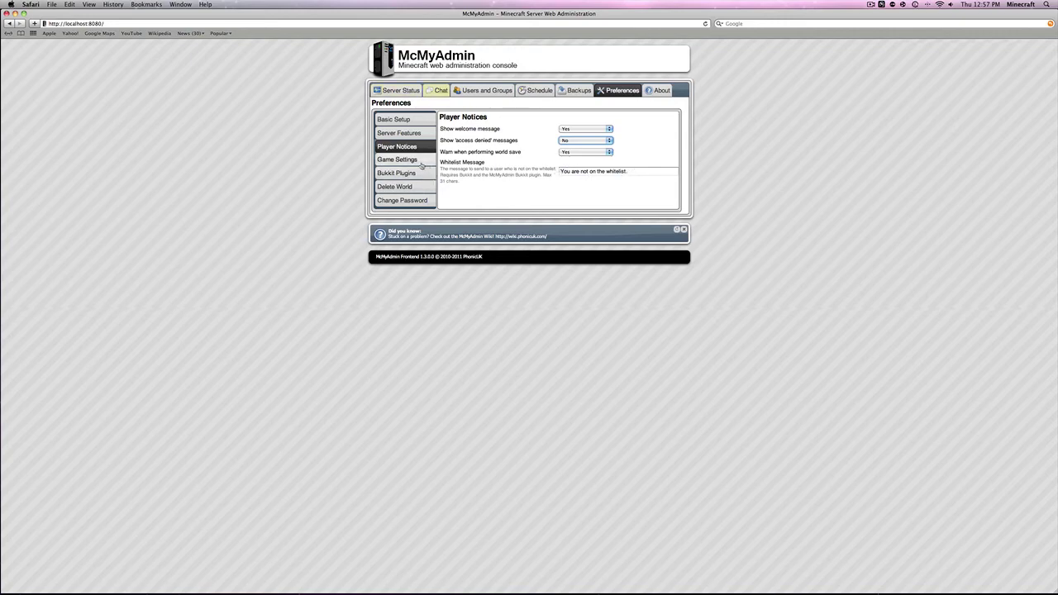
In Game Settings, set PvP to No, Enable Monsters to No, and Enable Animals to Yes
click(410, 161)
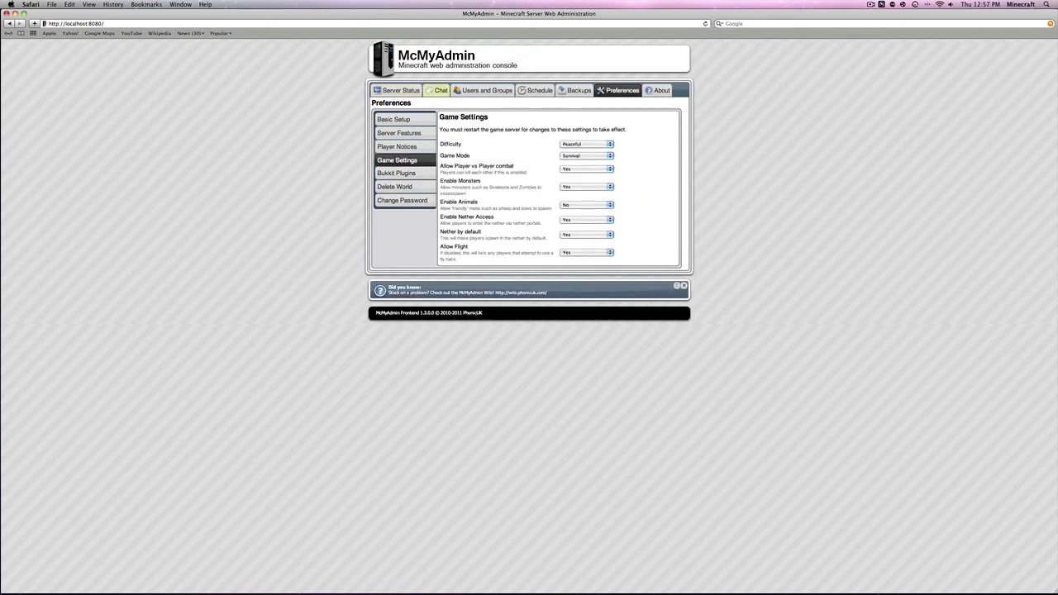
click(571, 170)
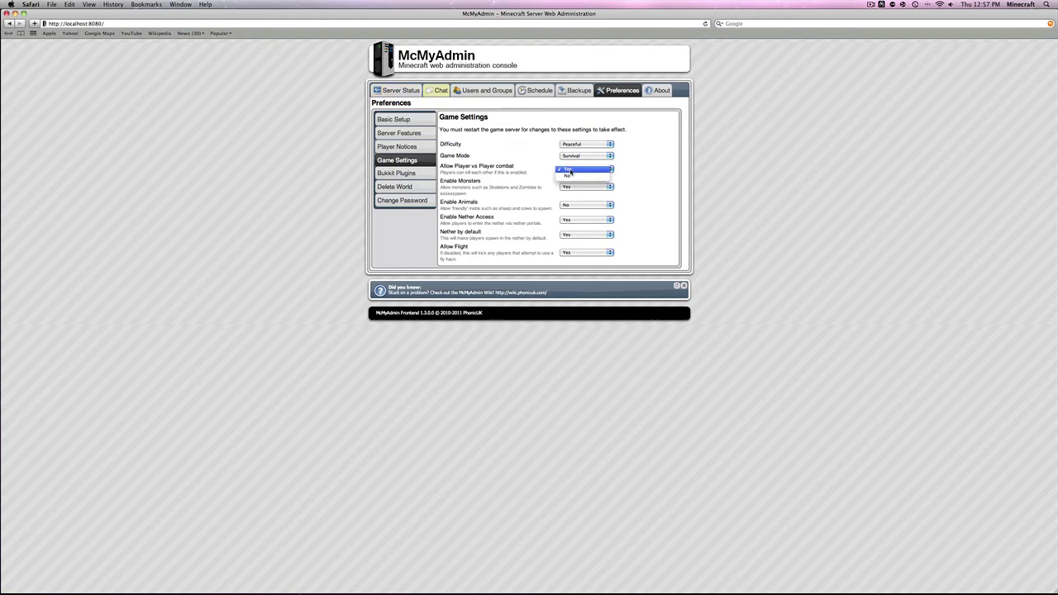
click(570, 179)
click(568, 187)
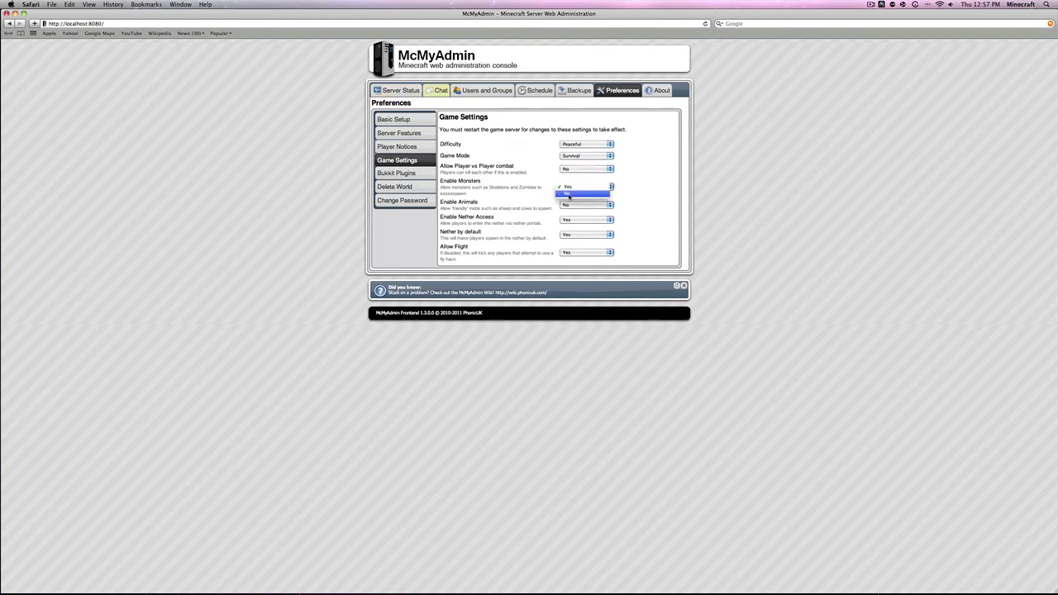
click(567, 194)
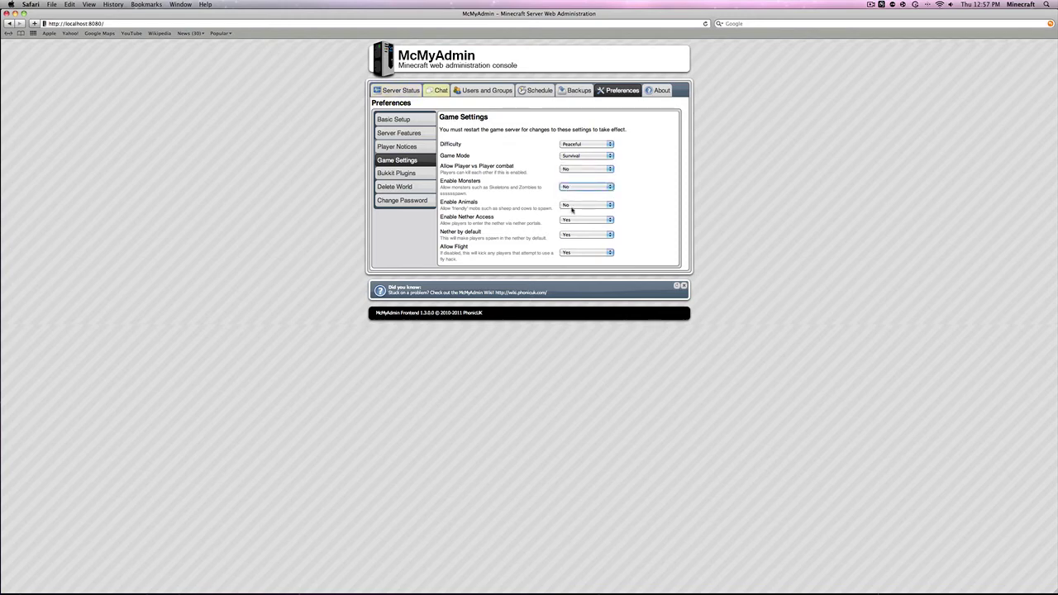
click(571, 205)
click(569, 197)
Set Nether by default and Allow Flight both to No
click(563, 238)
click(569, 245)
click(569, 253)
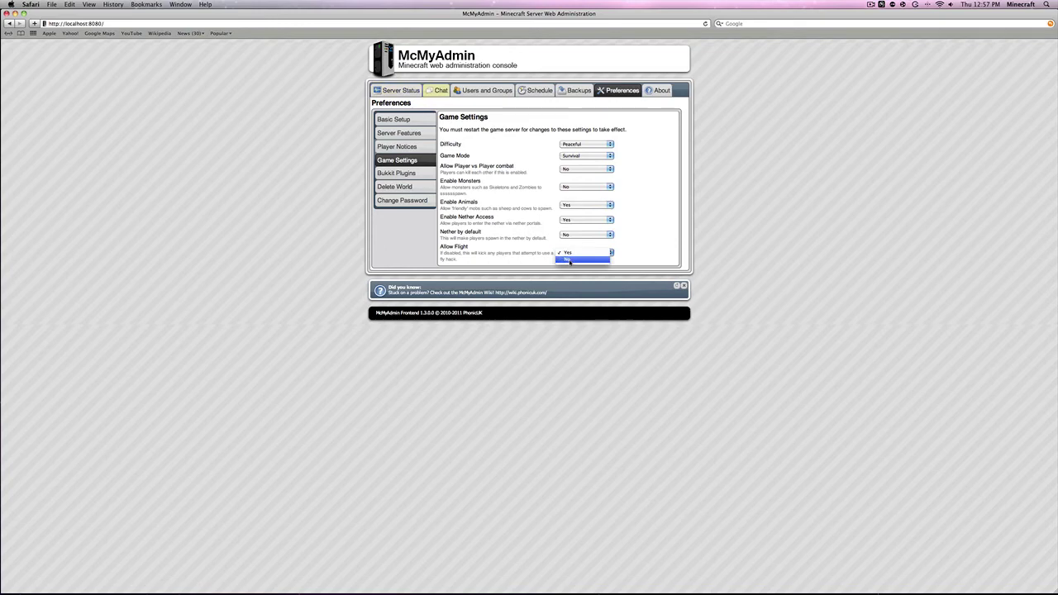
click(569, 260)
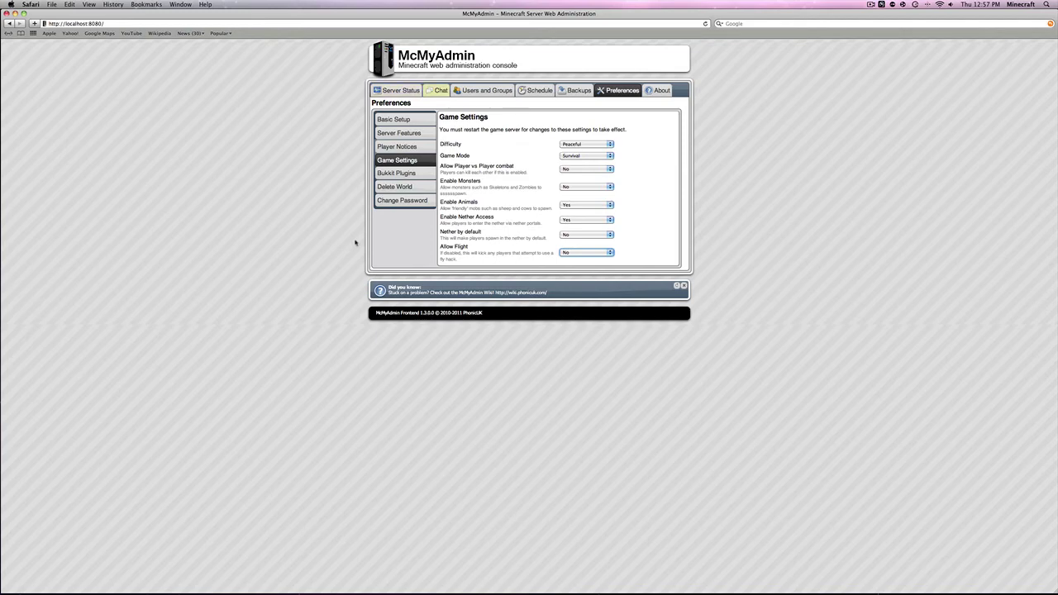
click(580, 253)
click(546, 261)
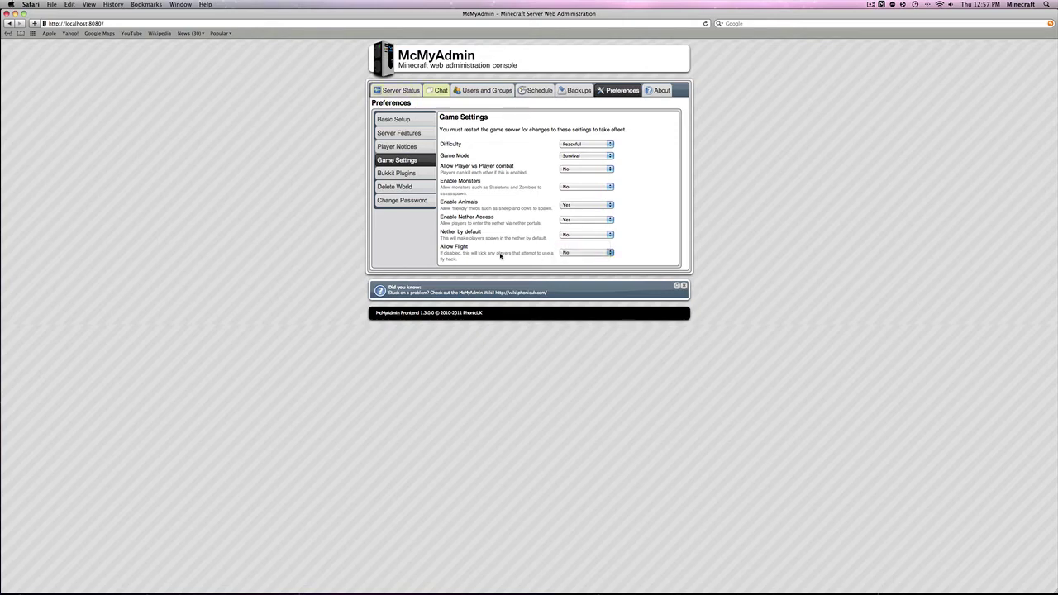
click(393, 174)
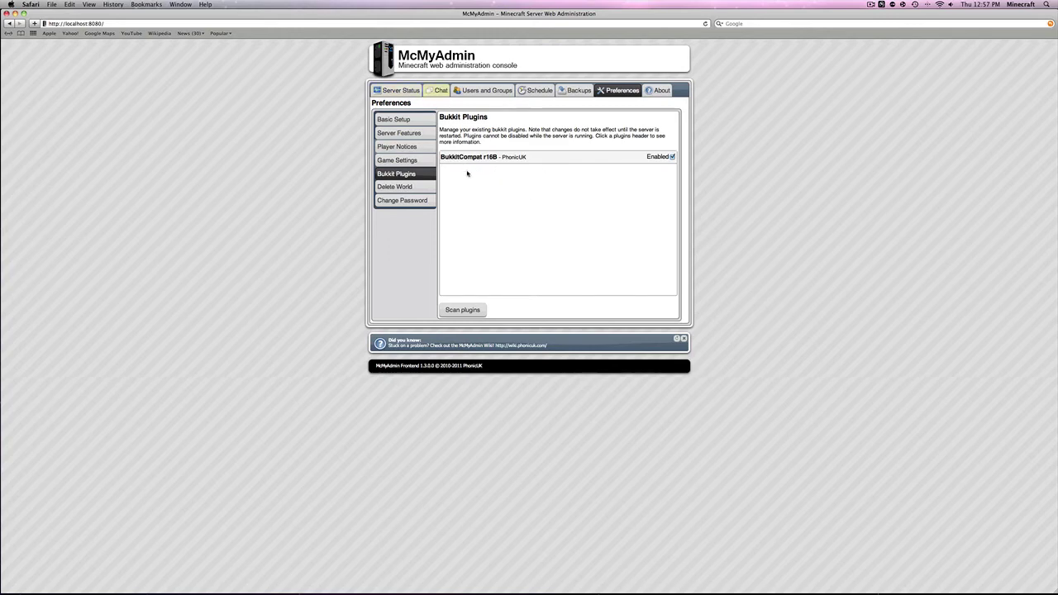
View Delete World and Change Password, enter and erase an old password, then open Backups
click(388, 186)
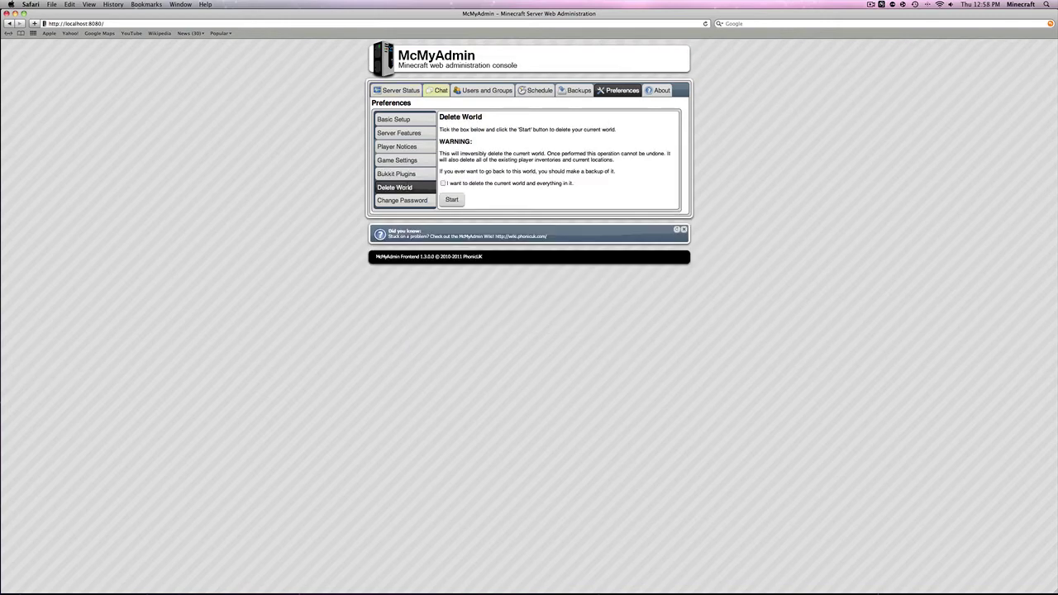
click(403, 204)
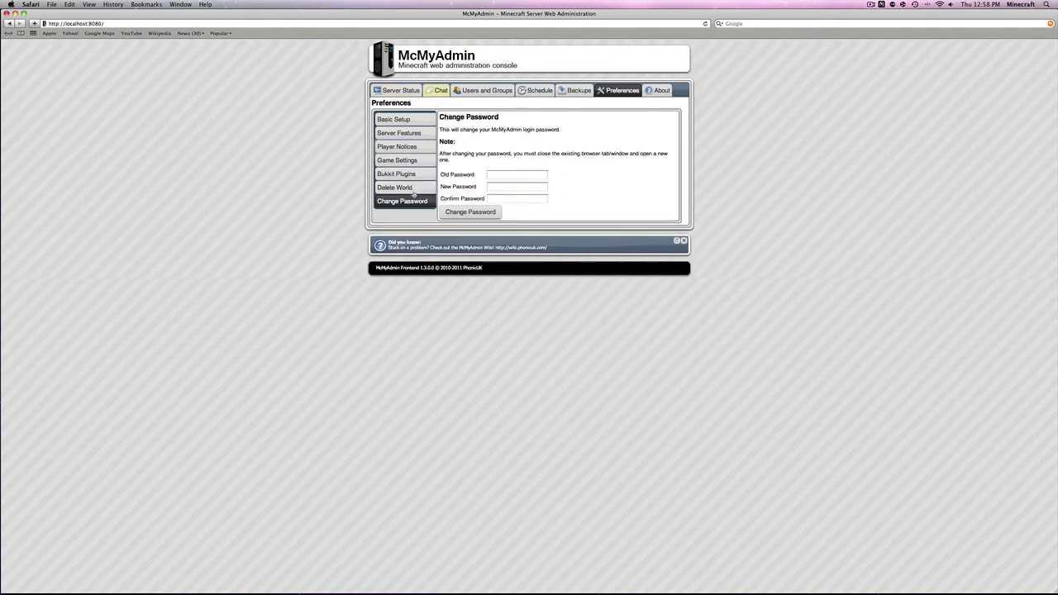
click(499, 177)
text(admin)
key(BackSpace)
key(BackSpace)
key(BackSpace)
key(BackSpace)
key(BackSpace)
click(574, 91)
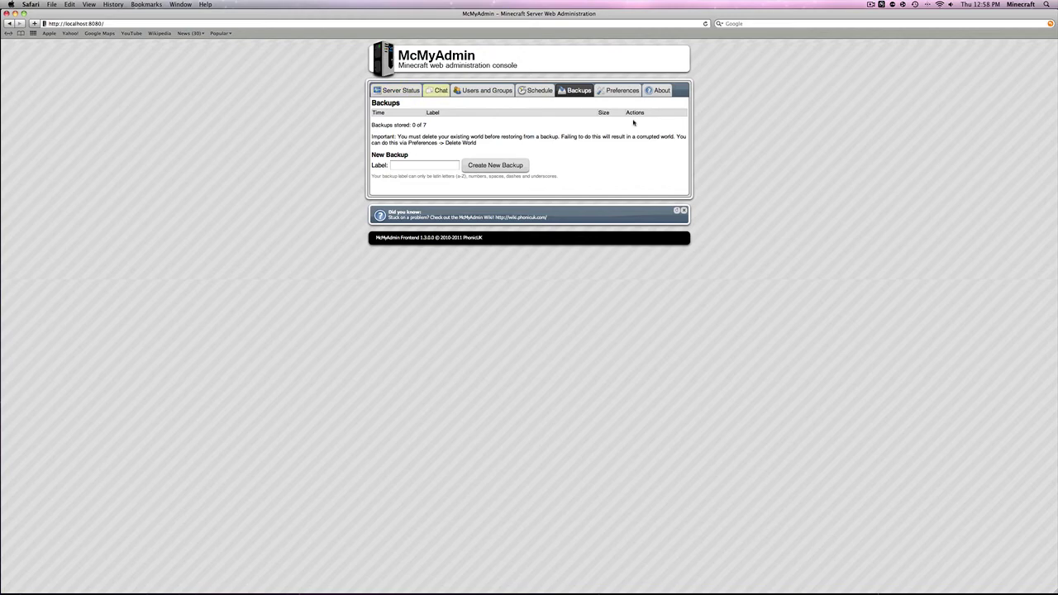
Open the Server Schedule with its 15-minute world save and daily restart notices
click(534, 87)
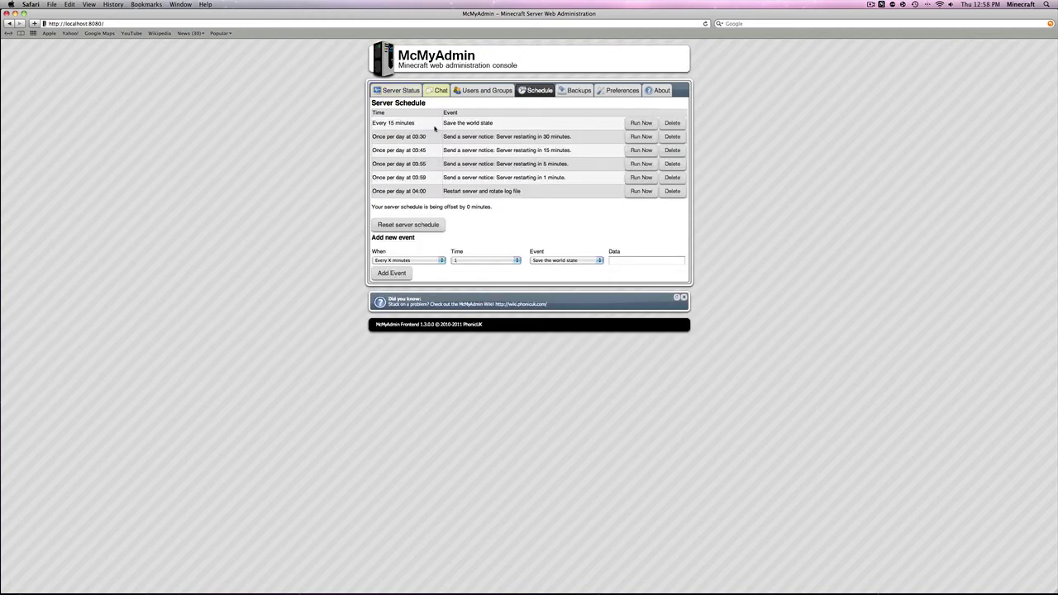
Keep 'Save the world state' as the new schedule event's action
drag(443, 122, 493, 124)
click(495, 125)
click(571, 263)
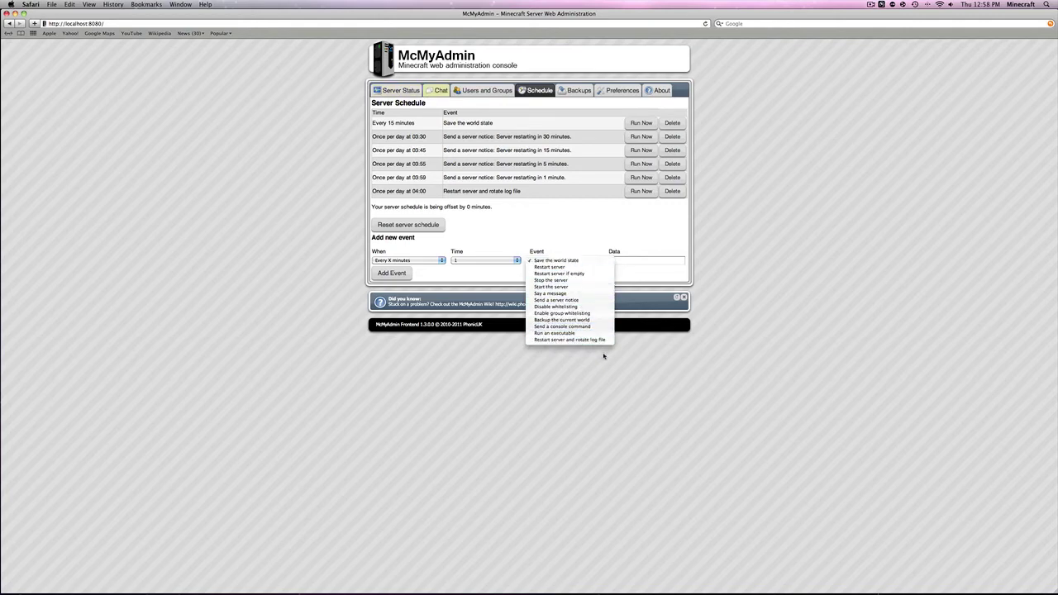
click(503, 255)
Set the new event's When to 'Once per day at', leaving the time unchosen
click(413, 260)
click(410, 279)
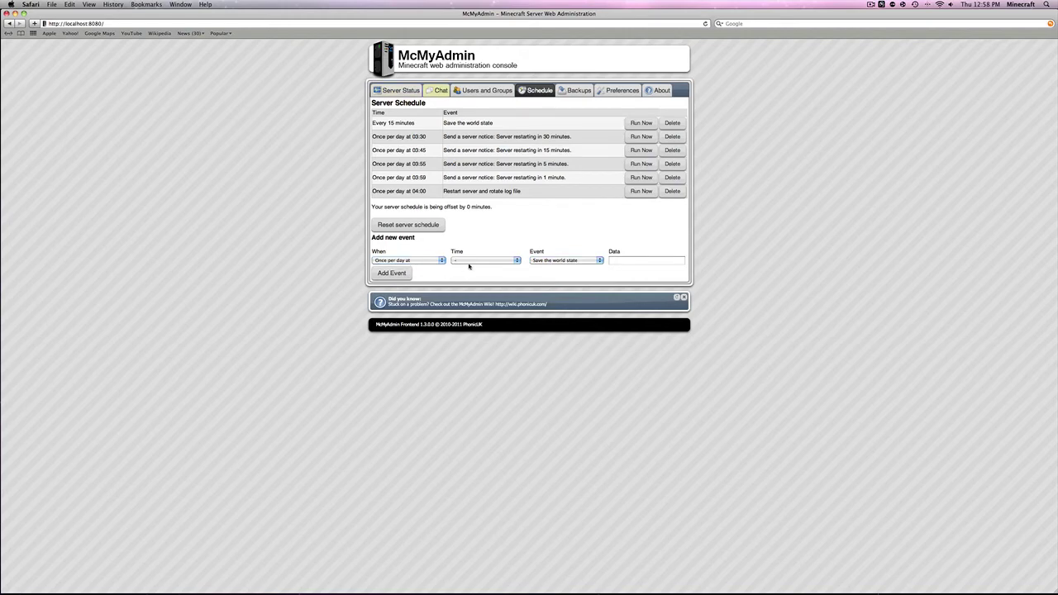
click(470, 262)
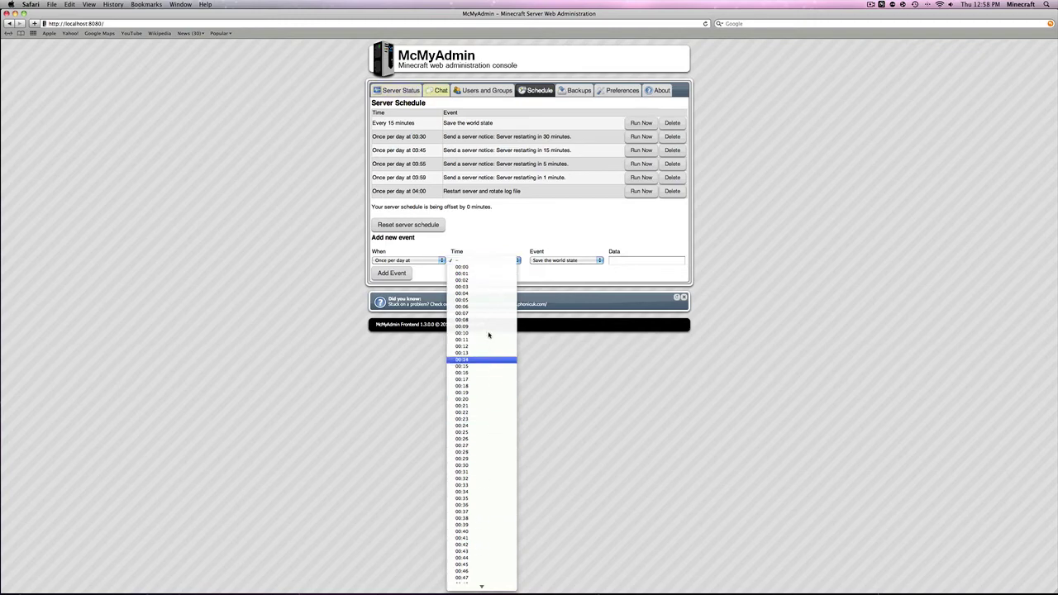
click(488, 229)
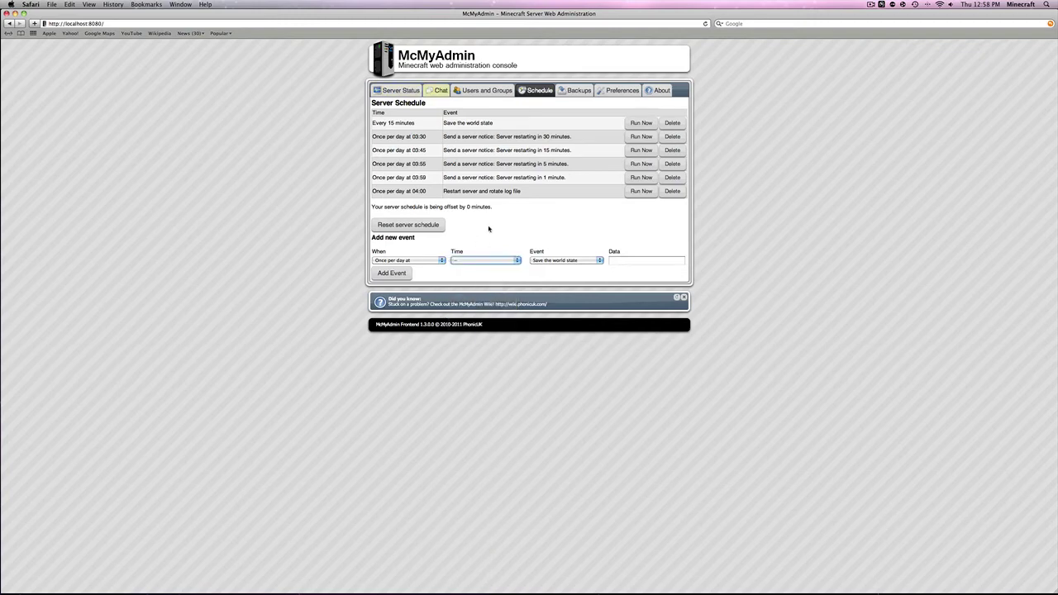
click(473, 90)
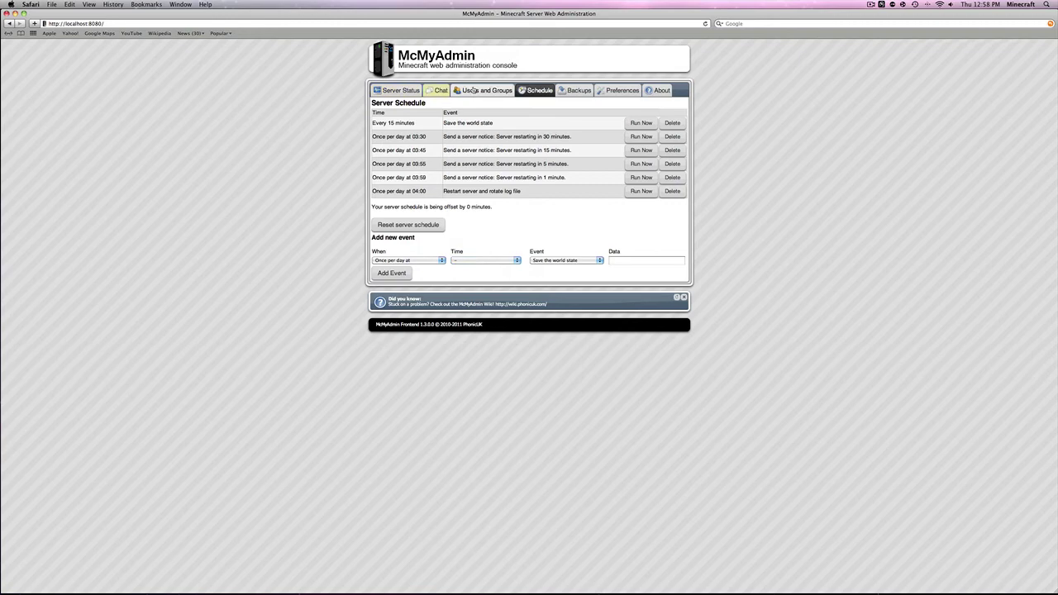
Review permissions for the Everyone, Regulars, Moderators and Administrators groups
click(405, 135)
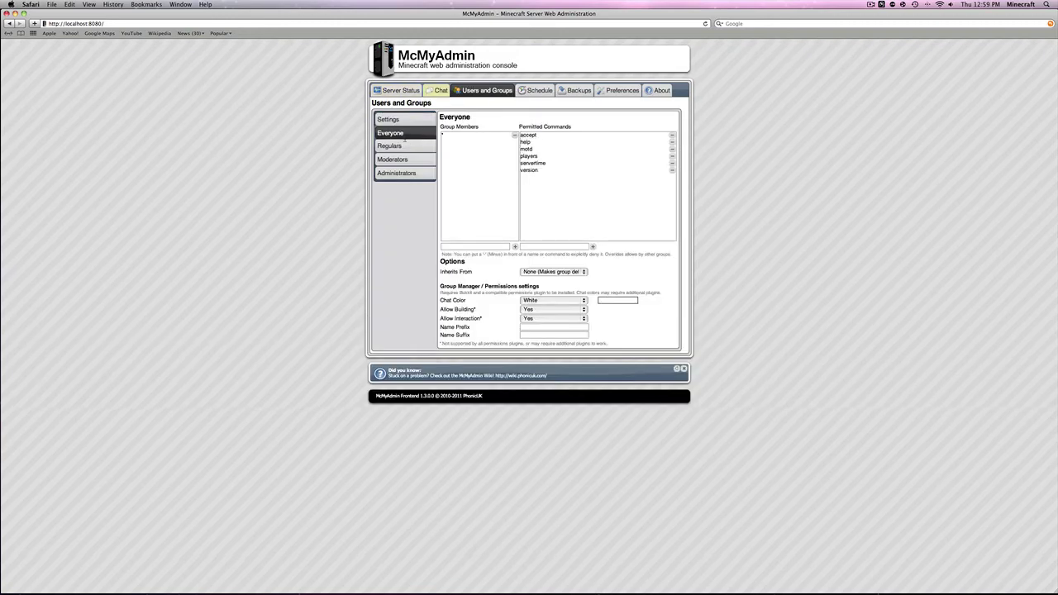
click(406, 147)
click(405, 159)
click(401, 174)
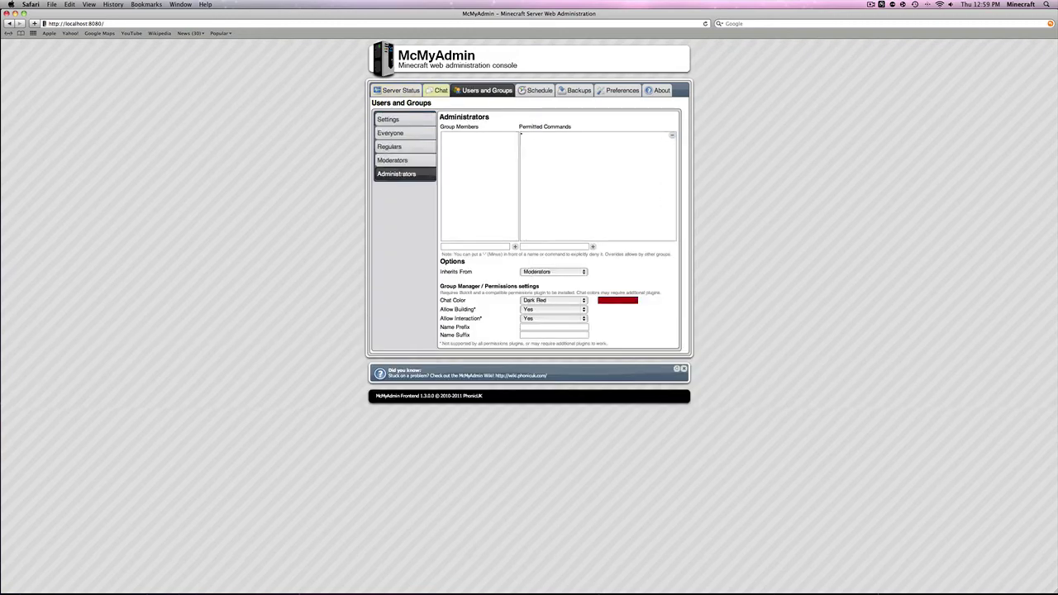
click(395, 119)
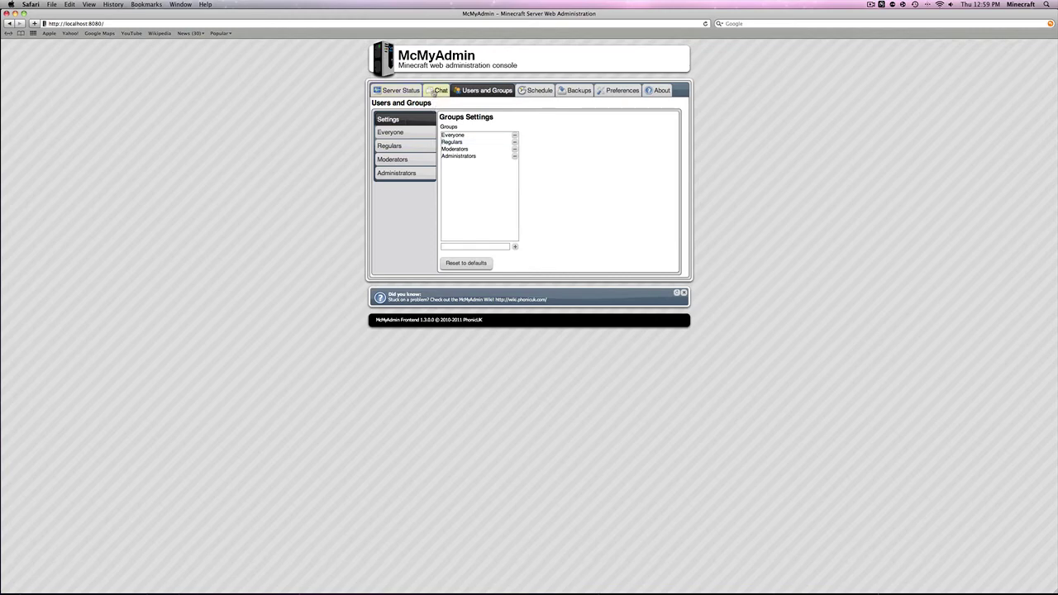
Check the chat console and server status, then view the About information
click(436, 91)
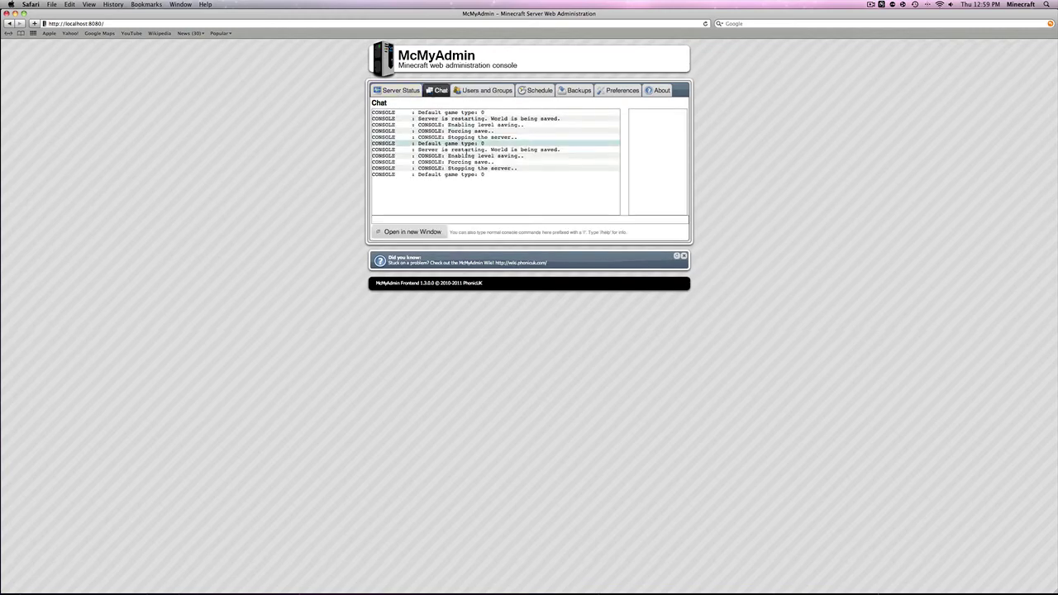
click(404, 219)
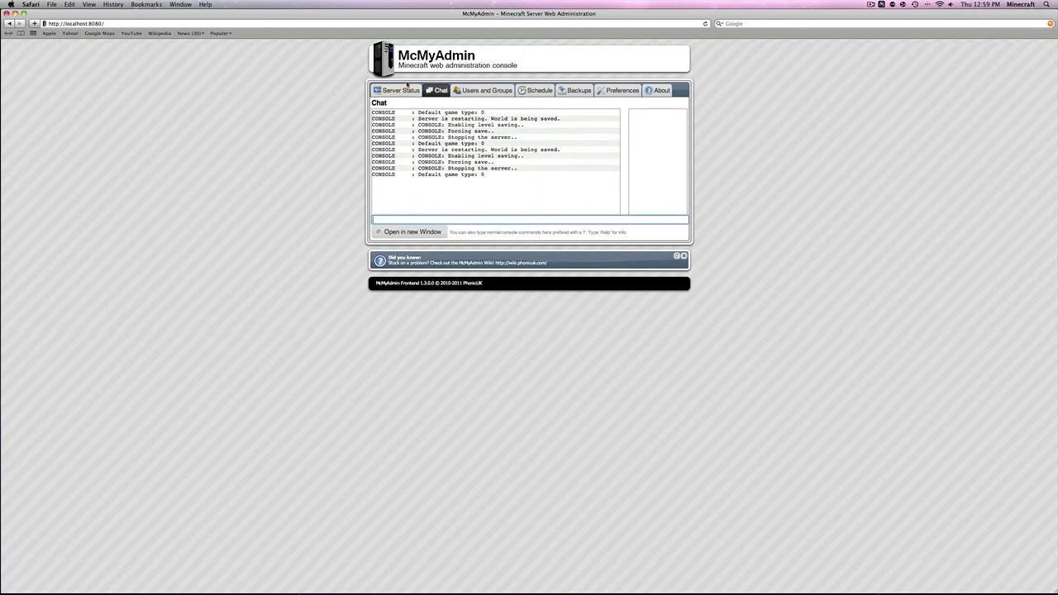
click(402, 91)
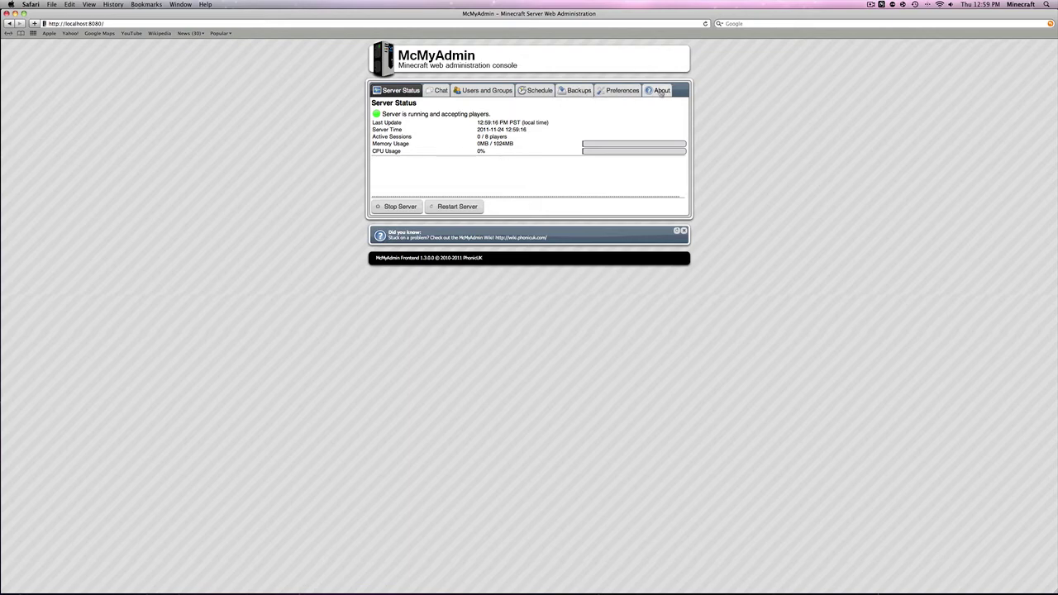
click(659, 92)
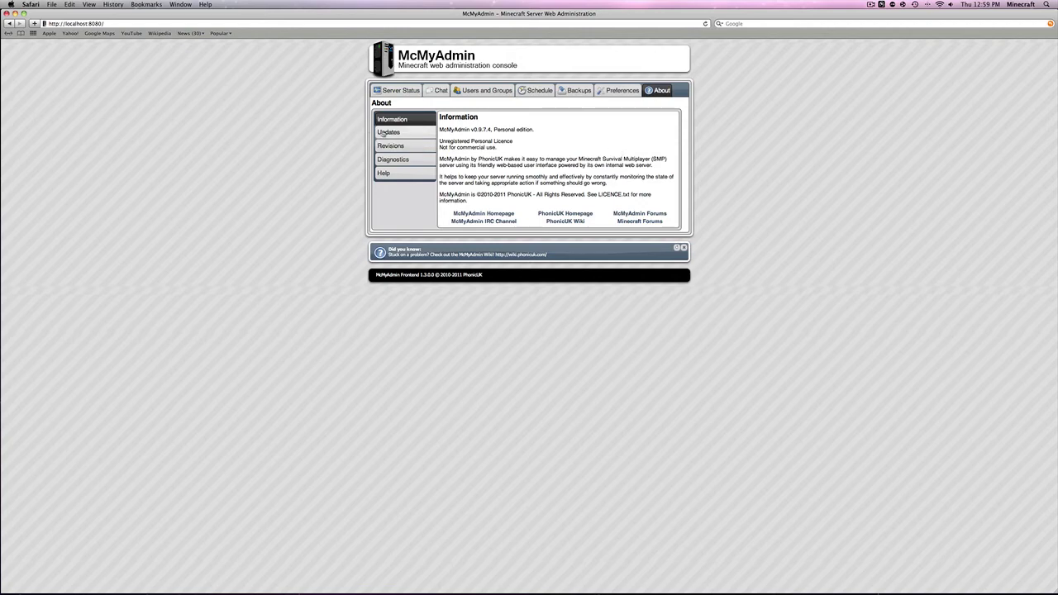
Show the Updates panel: backend 0.9.7.4 Personal, Minecraft Server 1.0.1, Bukkit not used
click(383, 132)
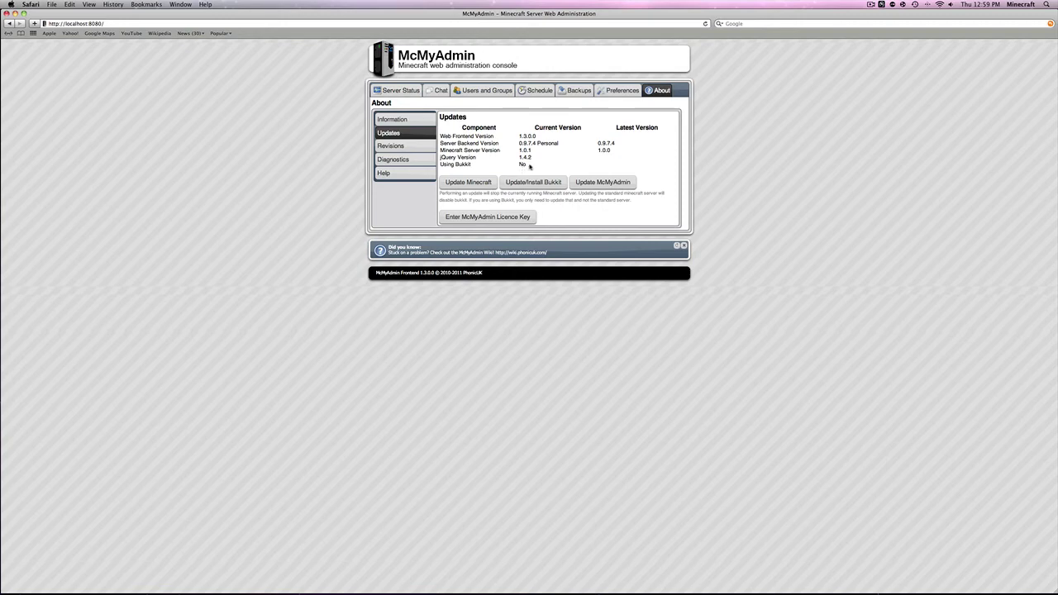
click(397, 90)
click(665, 91)
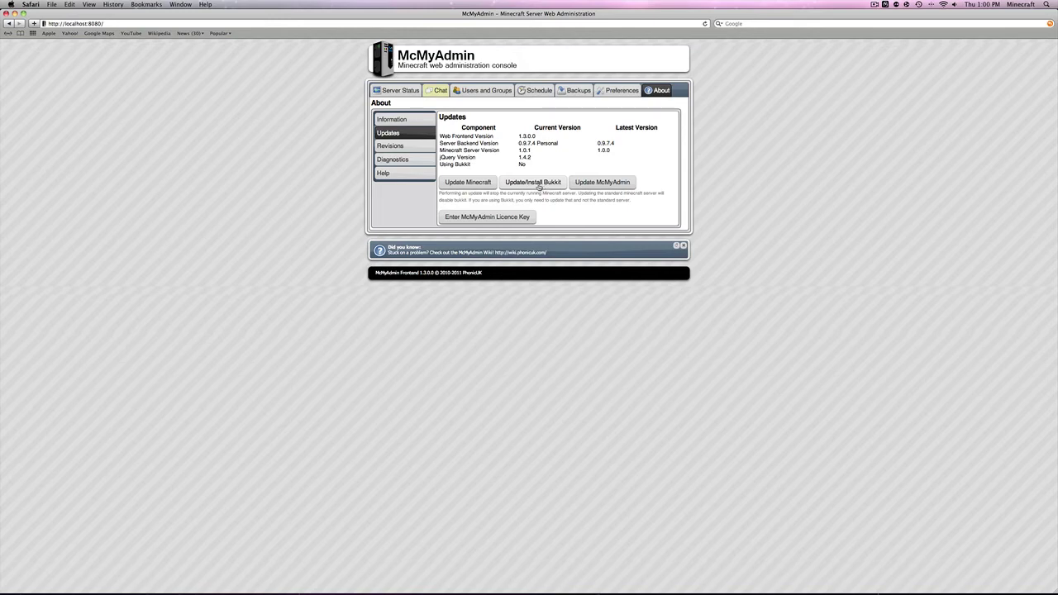
Install CraftBukkit and confirm so the Updates panel reports Using Bukkit as Yes
click(536, 183)
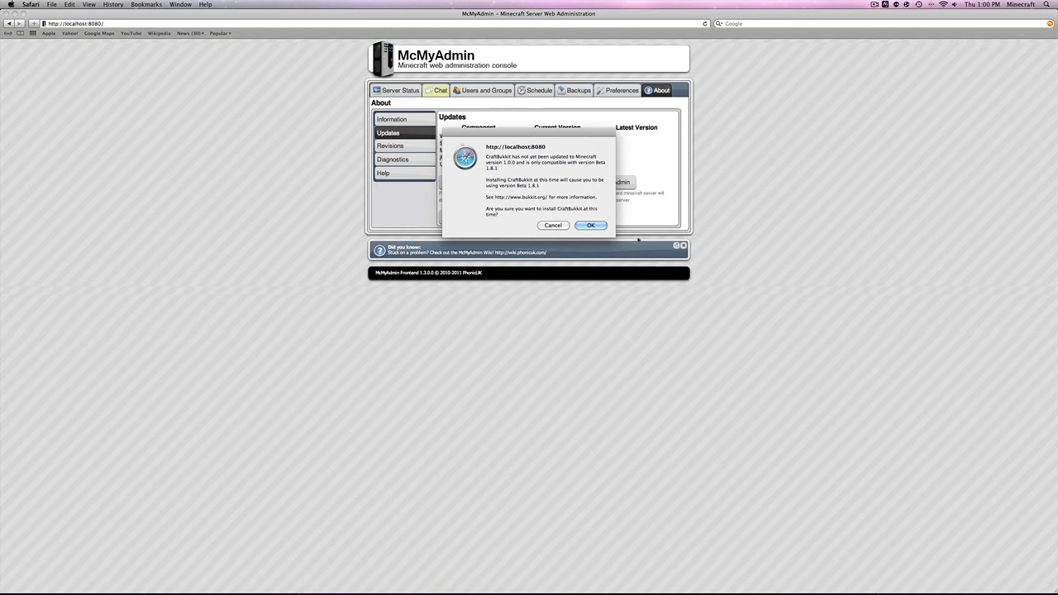
click(601, 227)
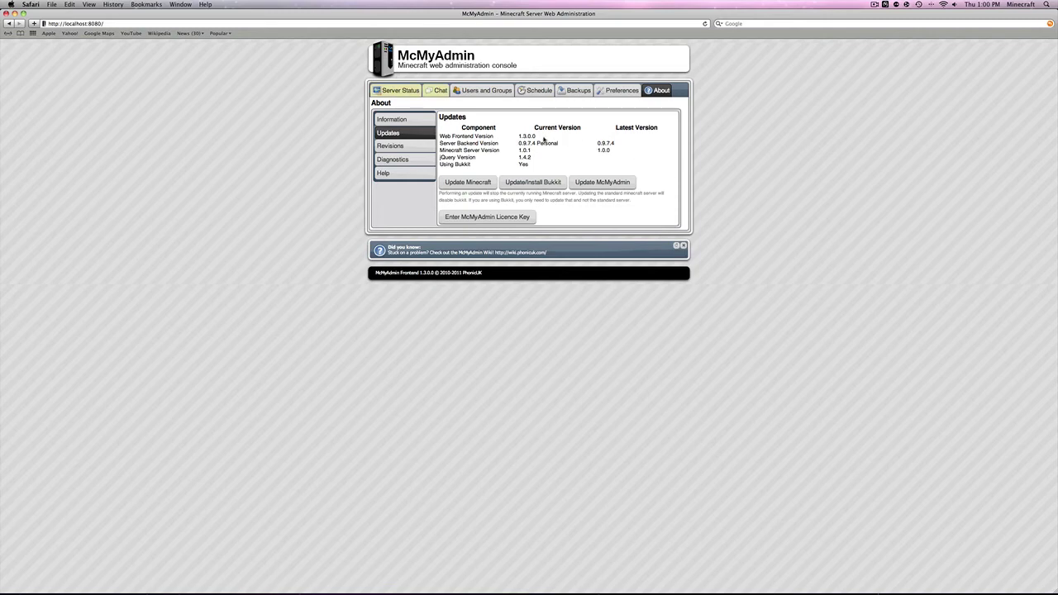
Start the server until it accepts players with 0/8 sessions, then launch Minecraft
click(406, 91)
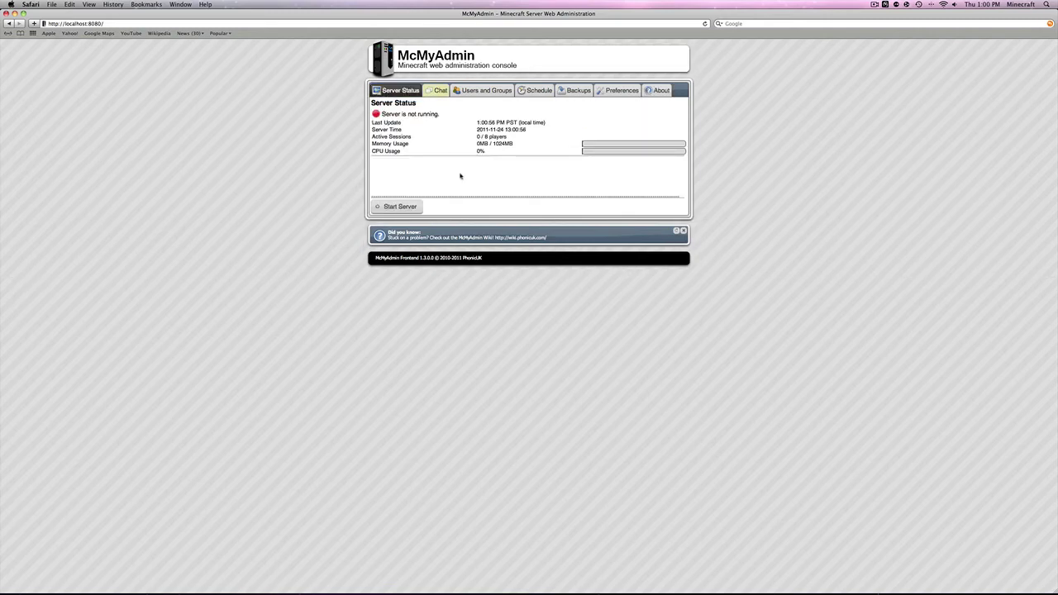
click(400, 207)
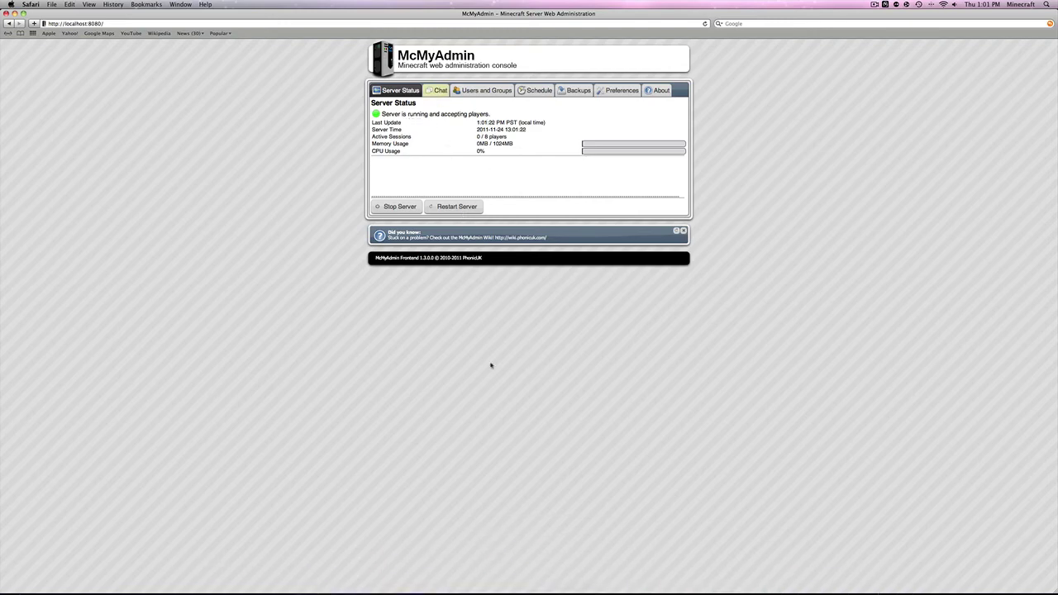
mouse_move(473, 591)
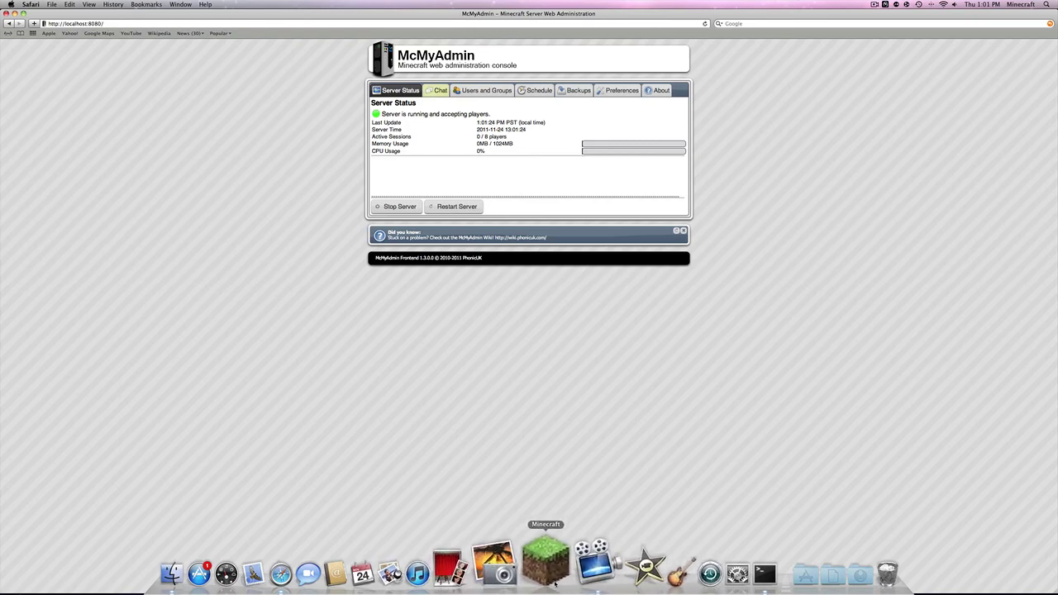
click(555, 584)
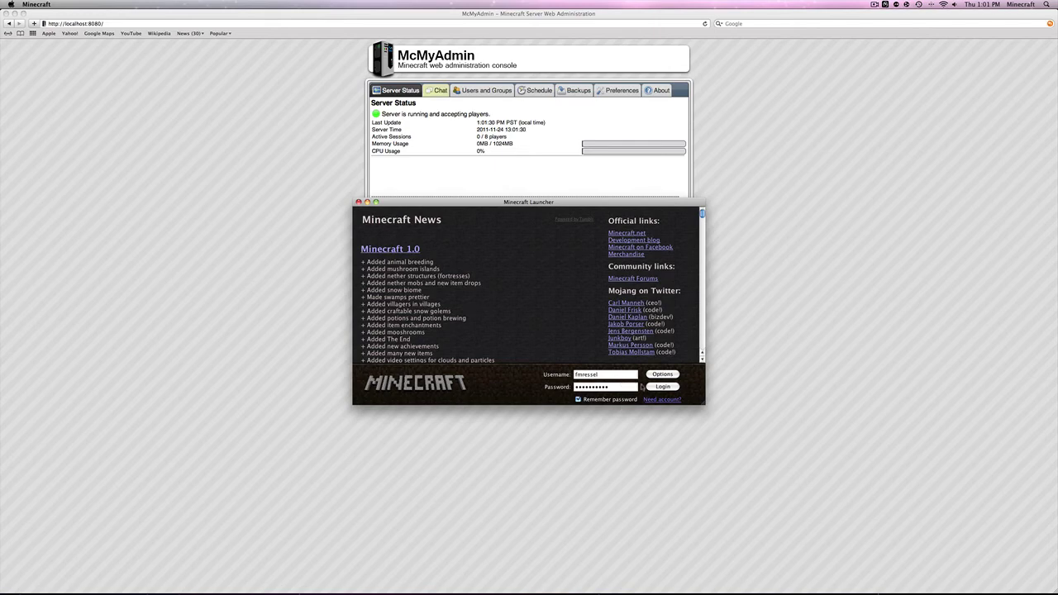
Log in to the Minecraft launcher and skip the game update for now
click(653, 387)
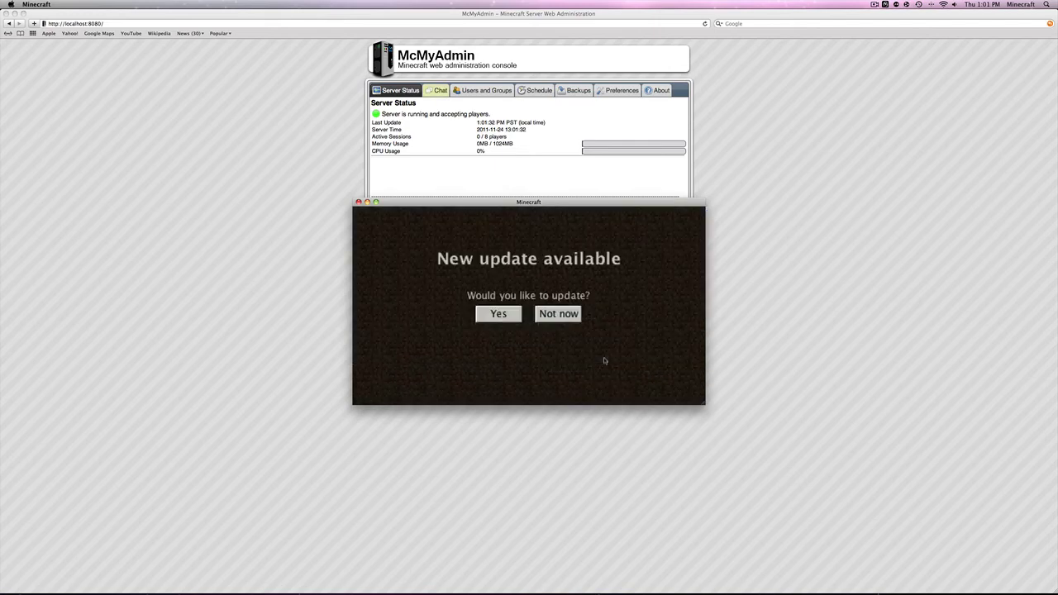
click(559, 314)
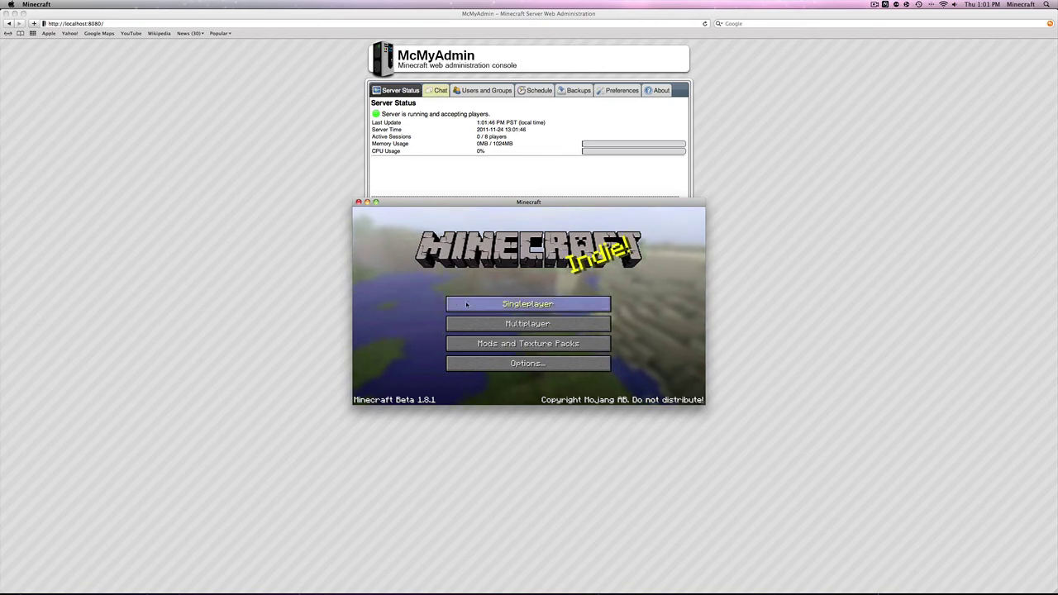
In Multiplayer, start a new server entry, type and erase a partial address, then cancel
click(490, 329)
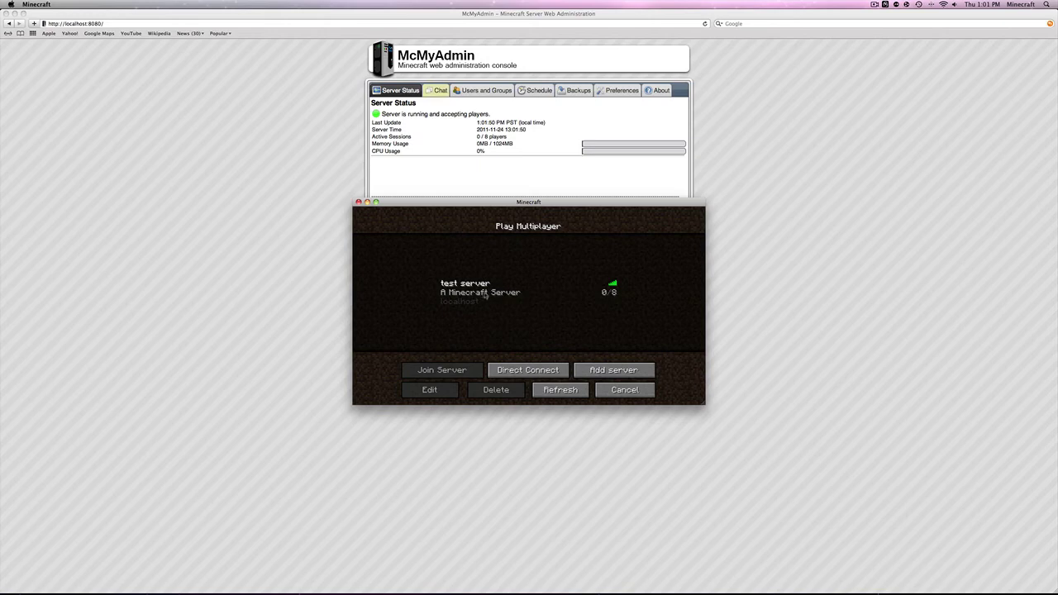
click(590, 371)
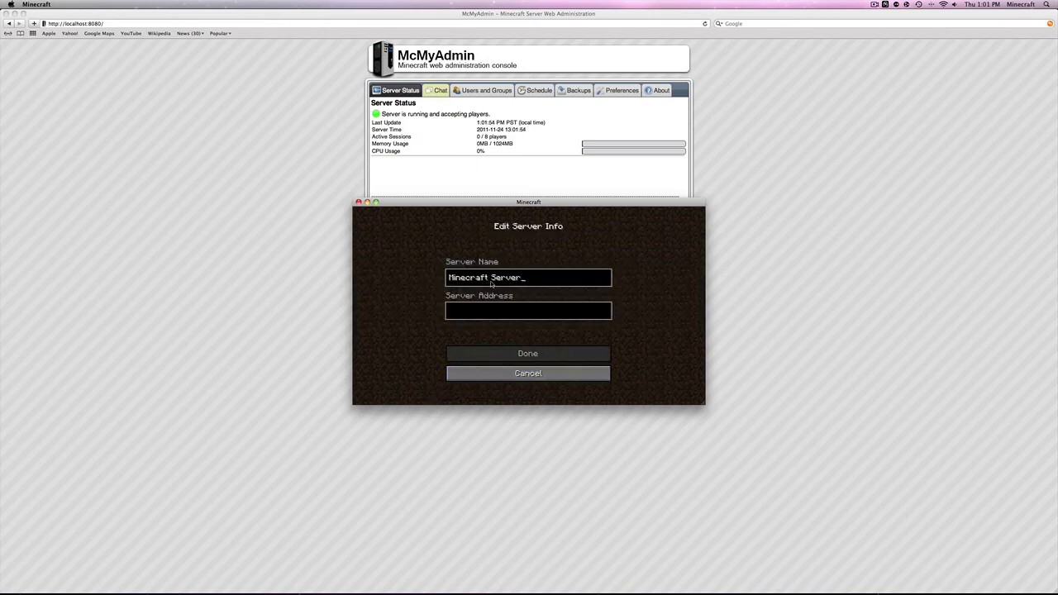
click(504, 311)
text(localhost)
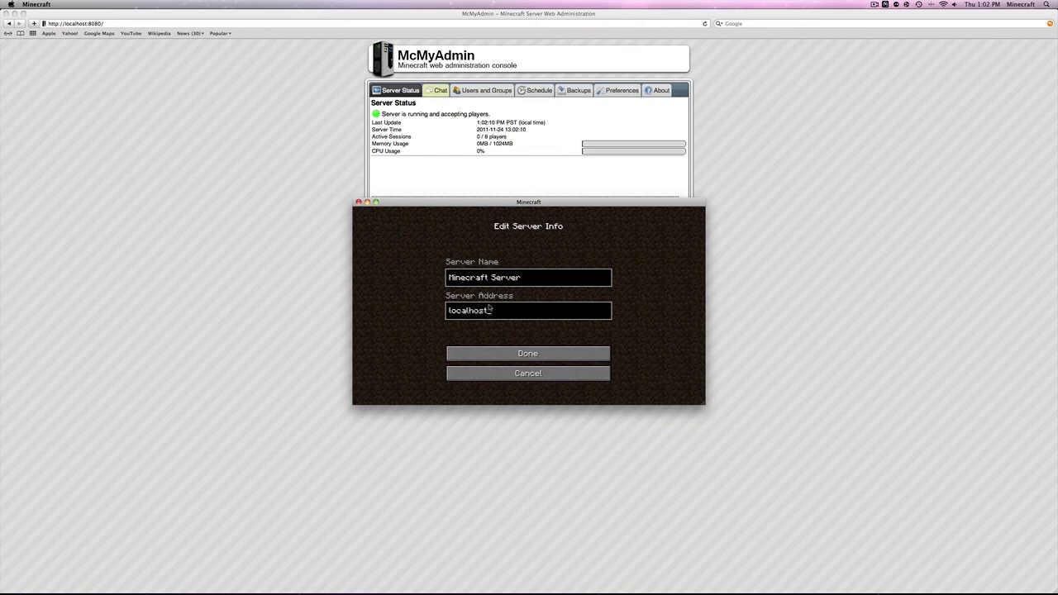
key(BackSpace)
key(BackSpace)
key(BackSpace)
key(BackSpace)
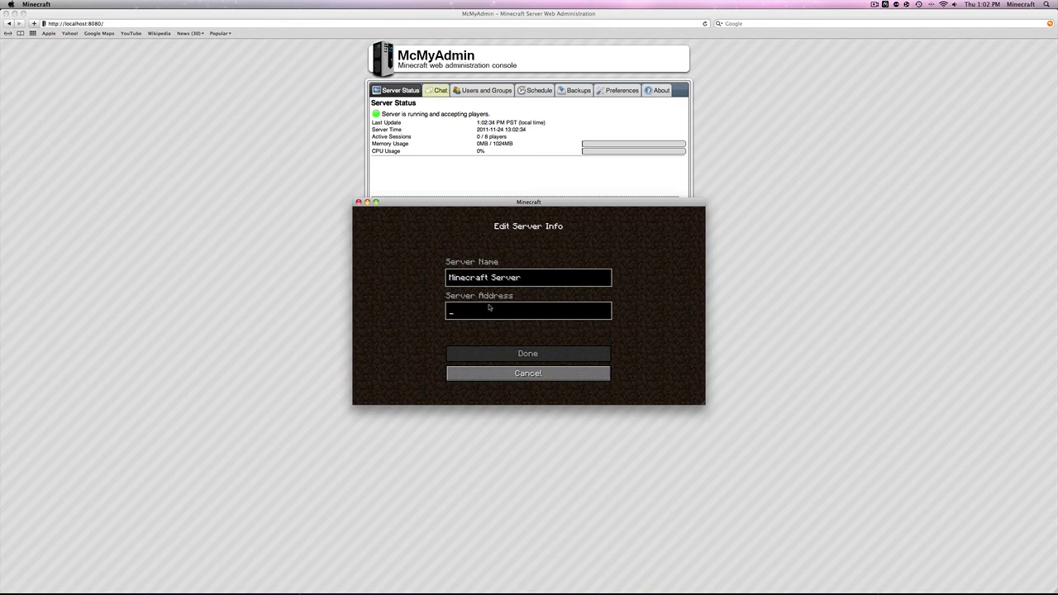
click(545, 376)
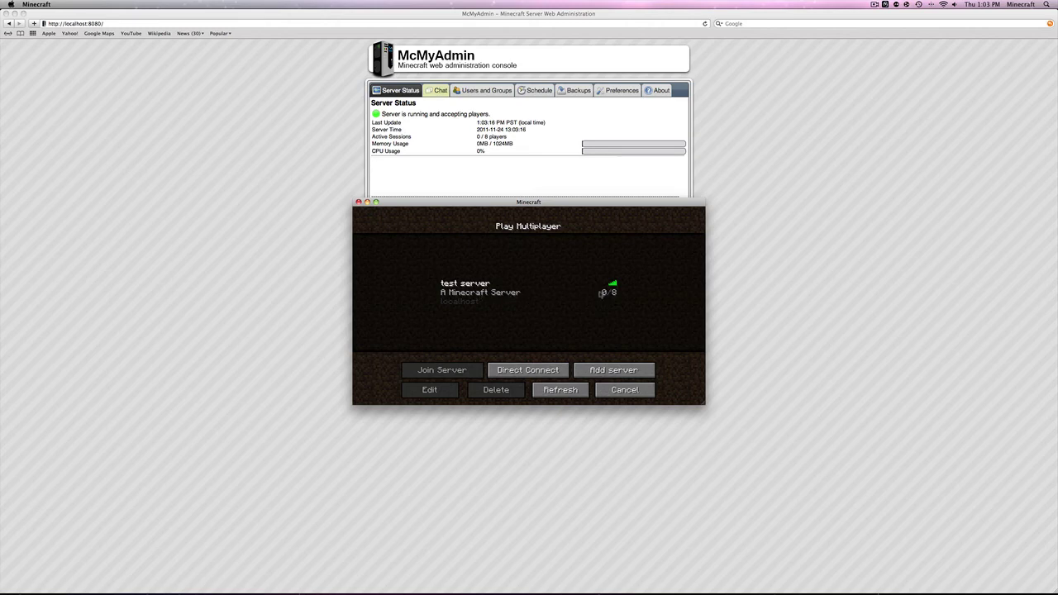
Select 'test server' in the multiplayer list and join it
mouse_move(611, 288)
click(520, 297)
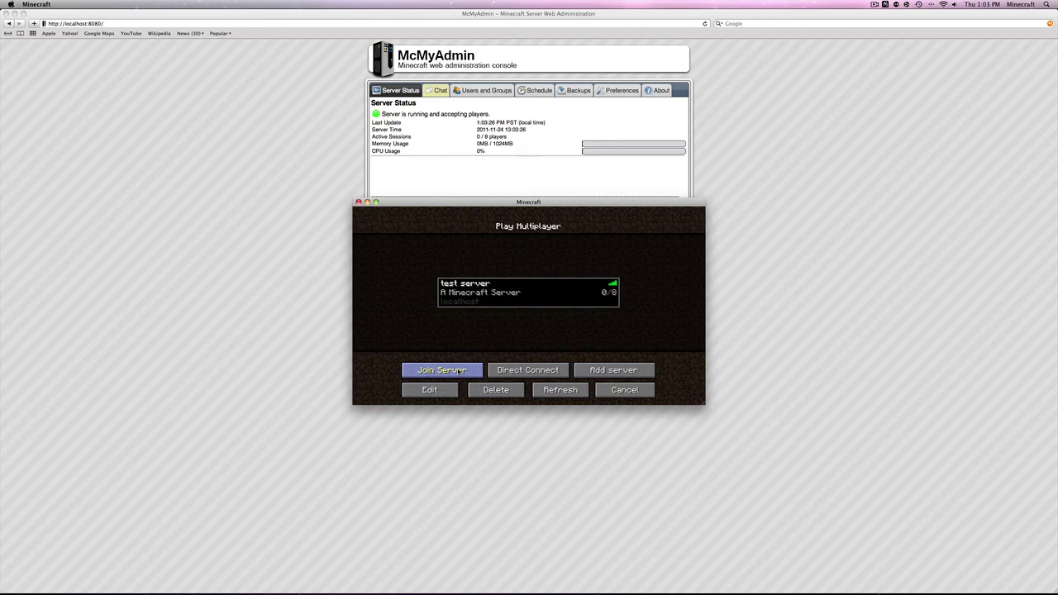
click(460, 372)
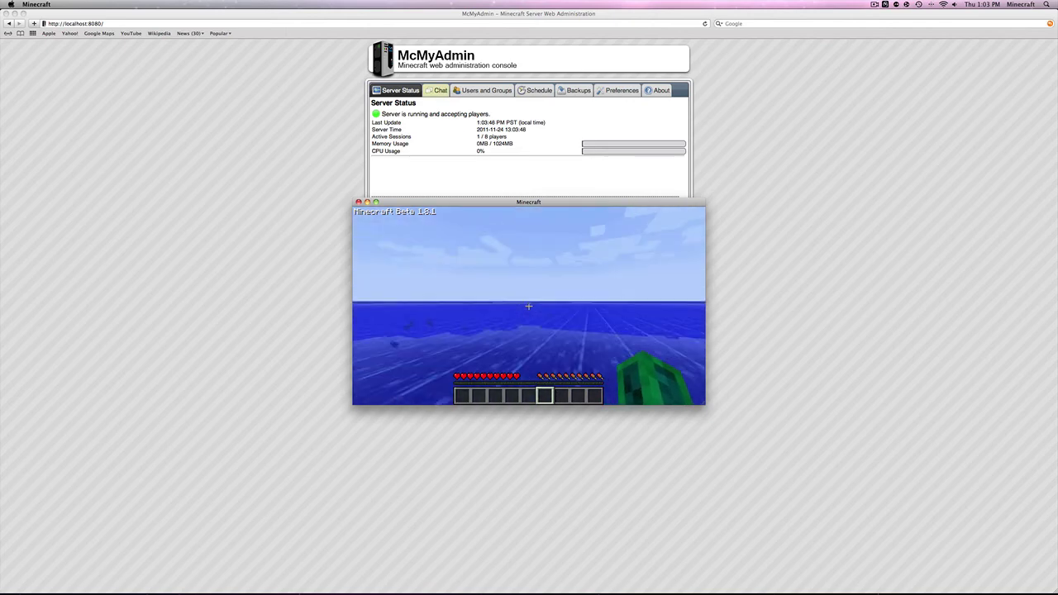
Cycle the hotbar through slots 2 and 8, then back to slot 1
key(2)
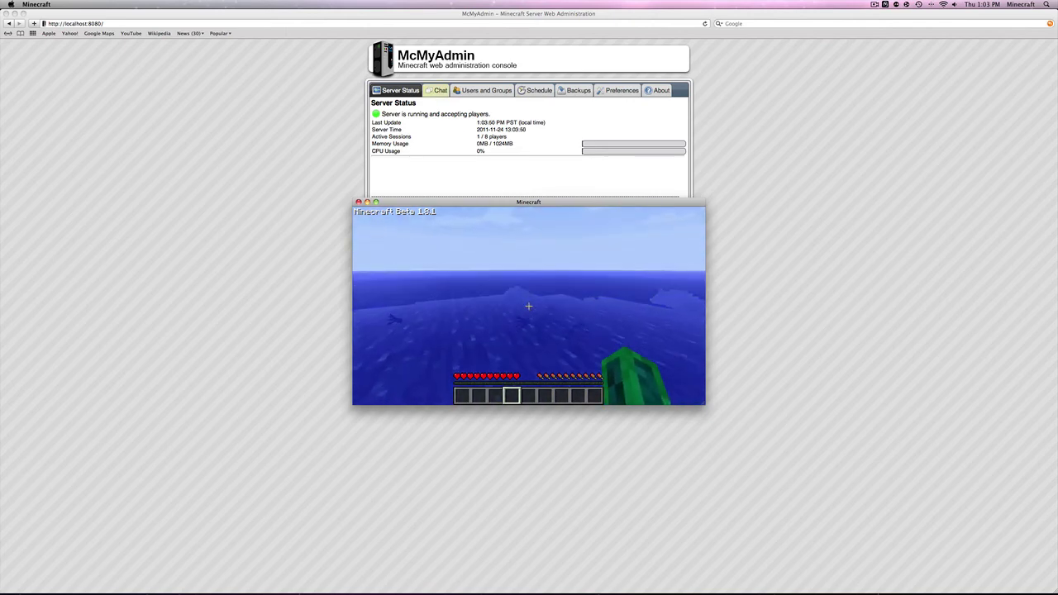
key(8)
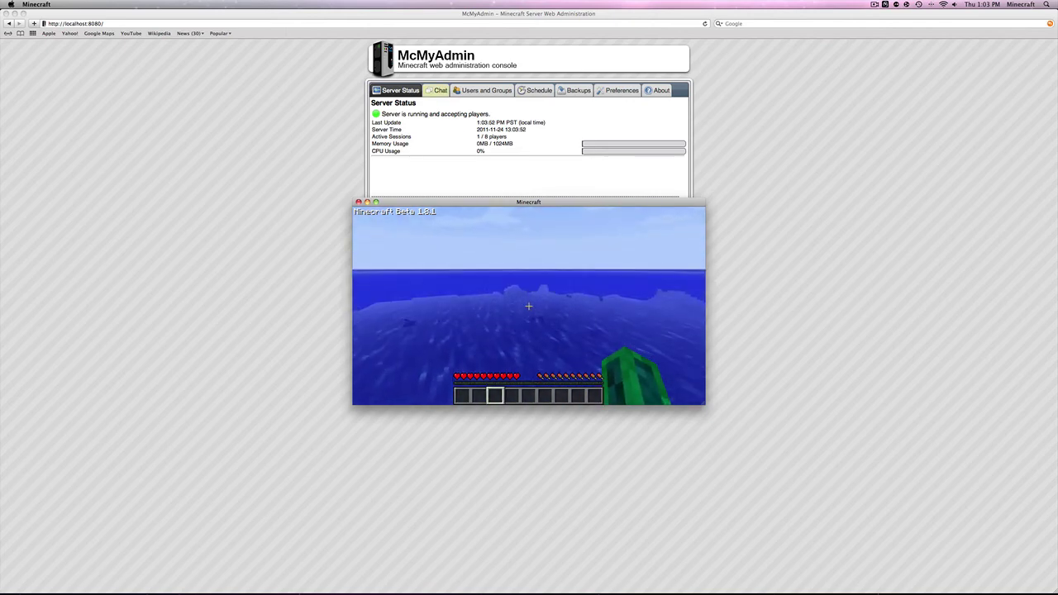
key(1)
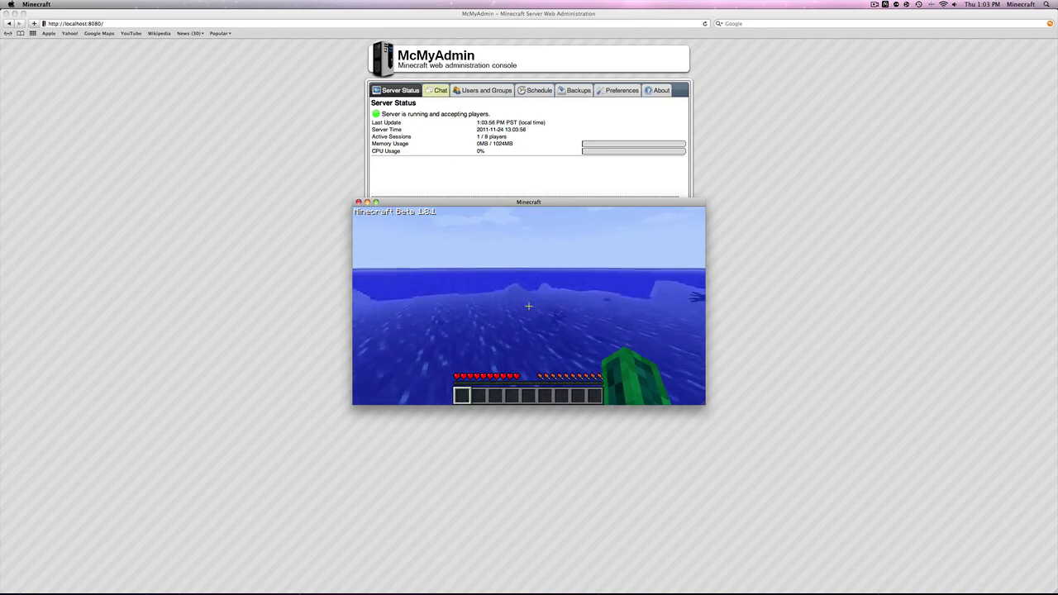
Pause the game and show McMyAdmin's Chat console in Safari
key(Escape)
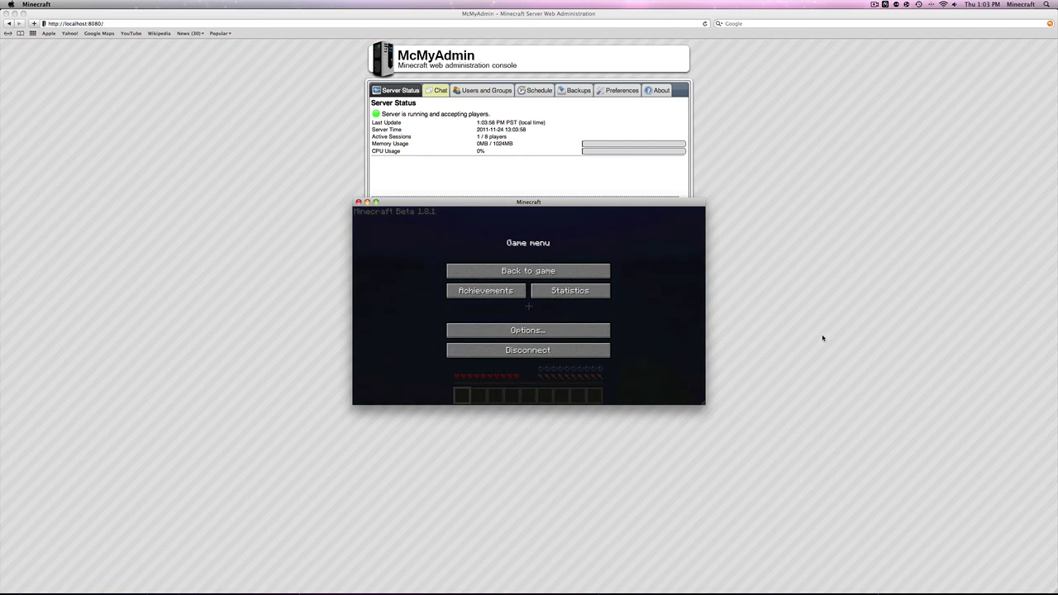
click(814, 334)
click(435, 90)
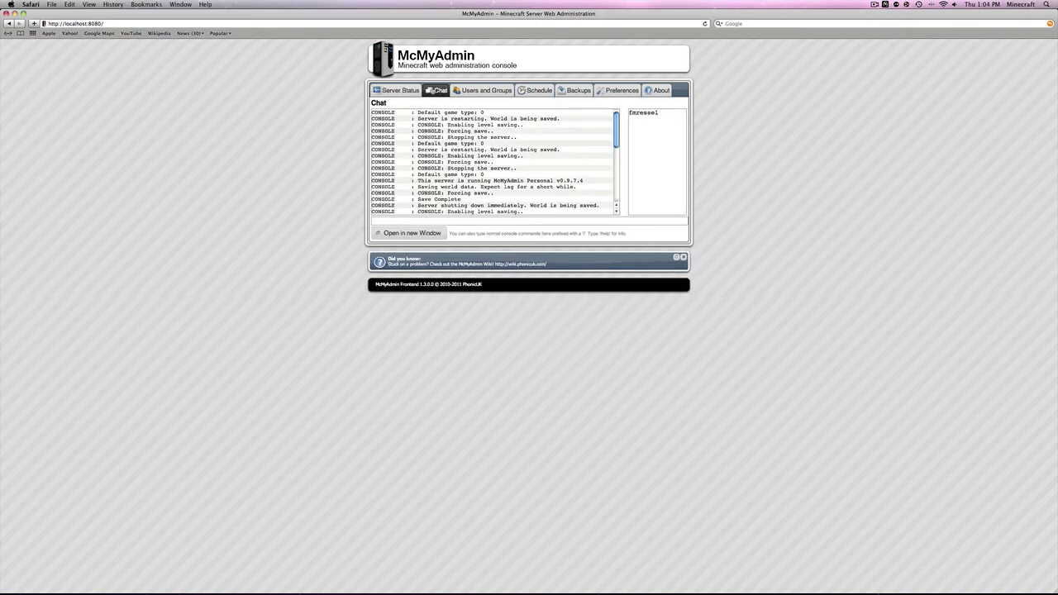
Op the player with /op and their username from the McMyAdmin console, then check Server Status
click(492, 221)
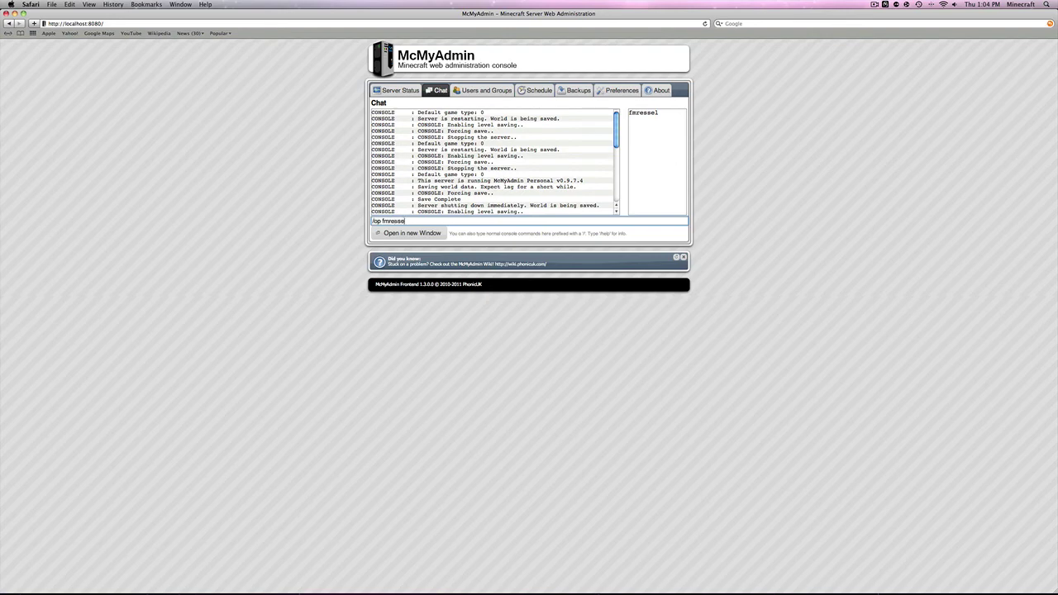
key(Return)
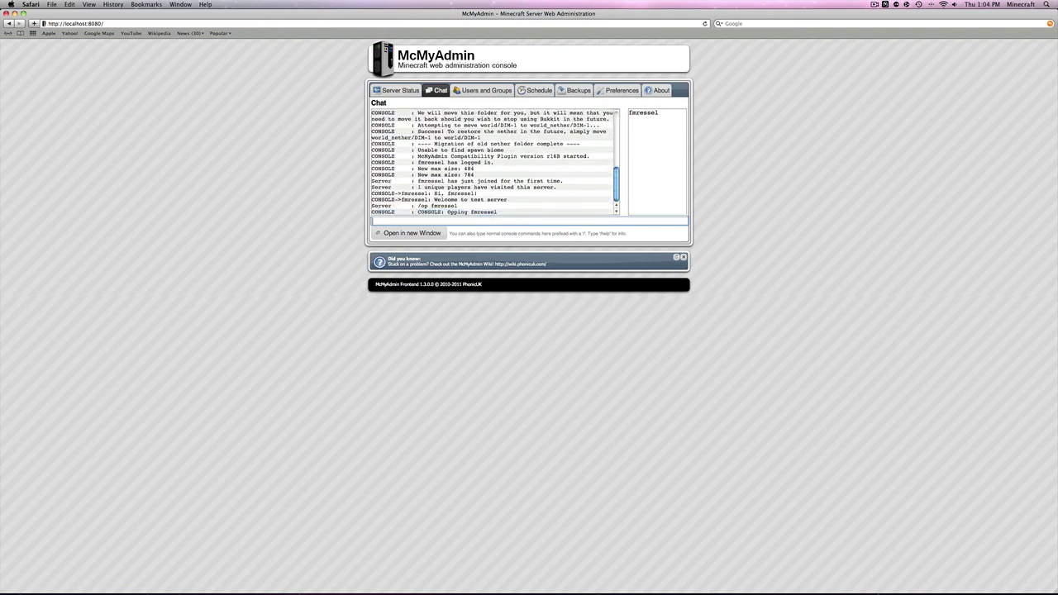
click(403, 93)
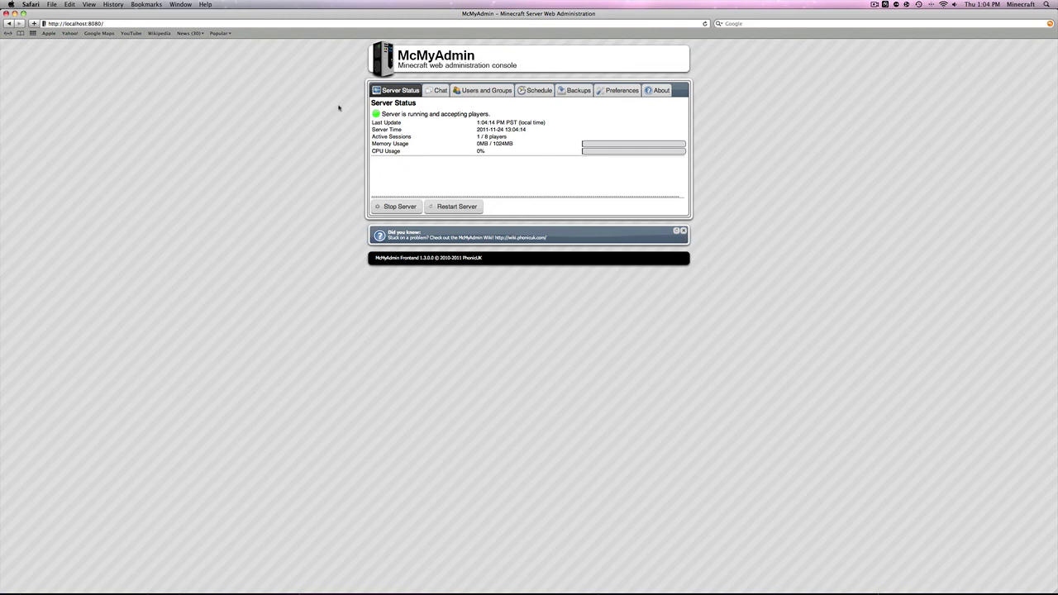
key(super+Tab)
Respawn after drowning and switch to creative with /gamemode, the player's username and 1
click(528, 270)
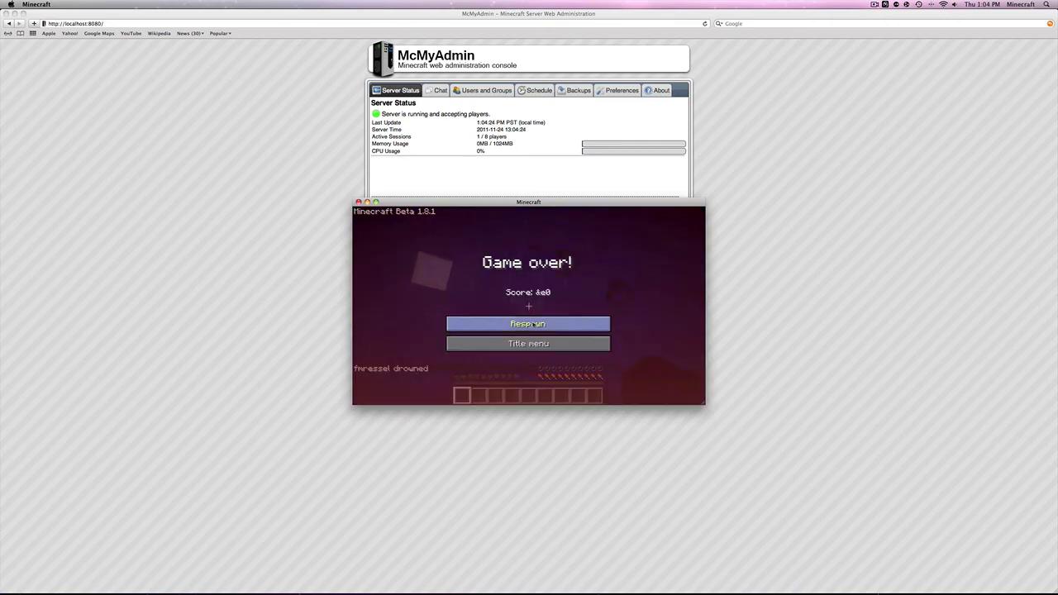
click(533, 324)
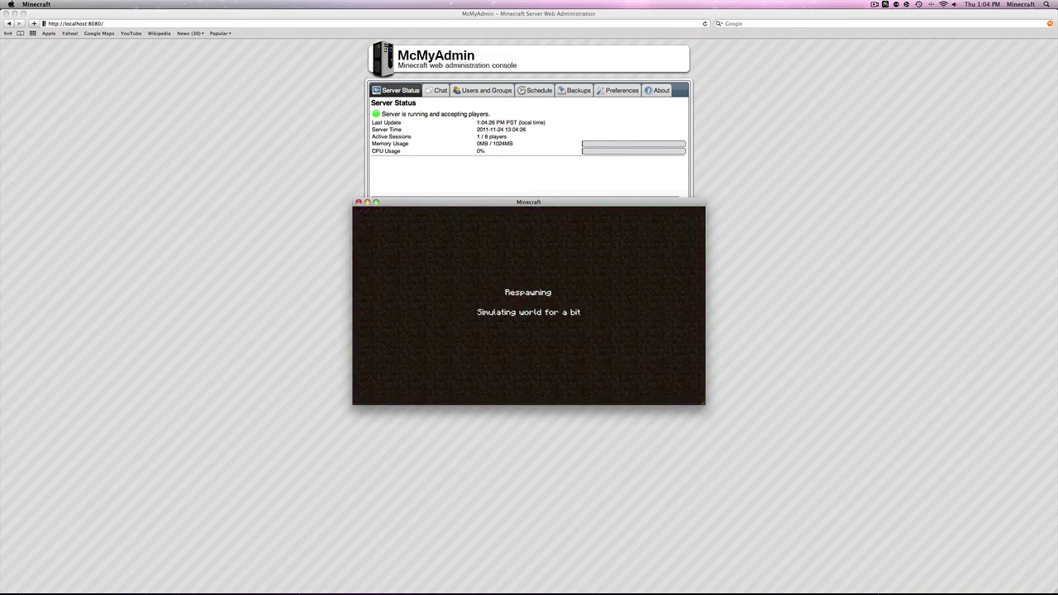
key(t)
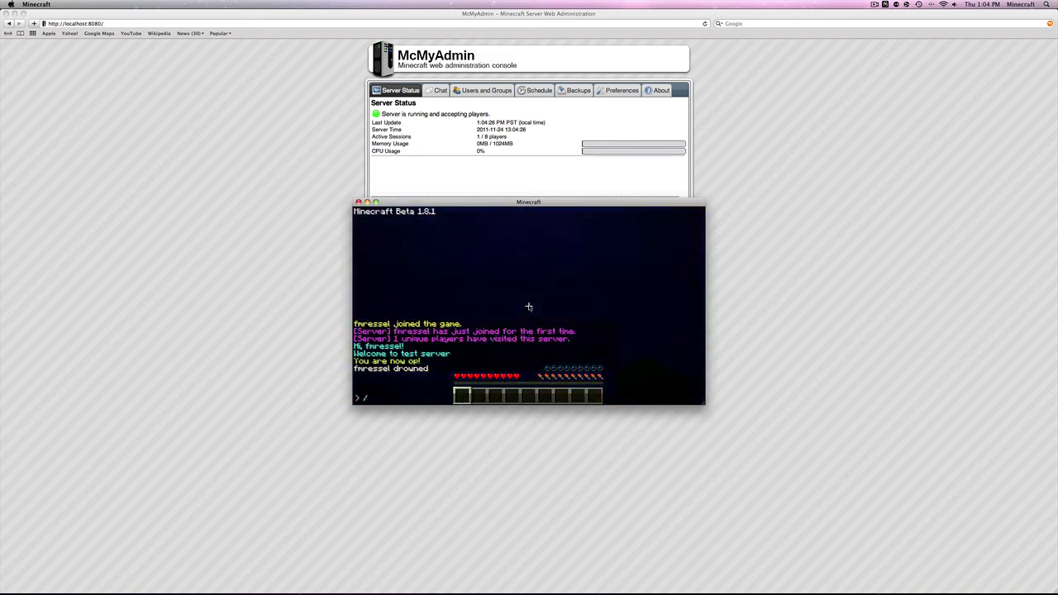
text(/gamemode fmressel 1)
key(Return)
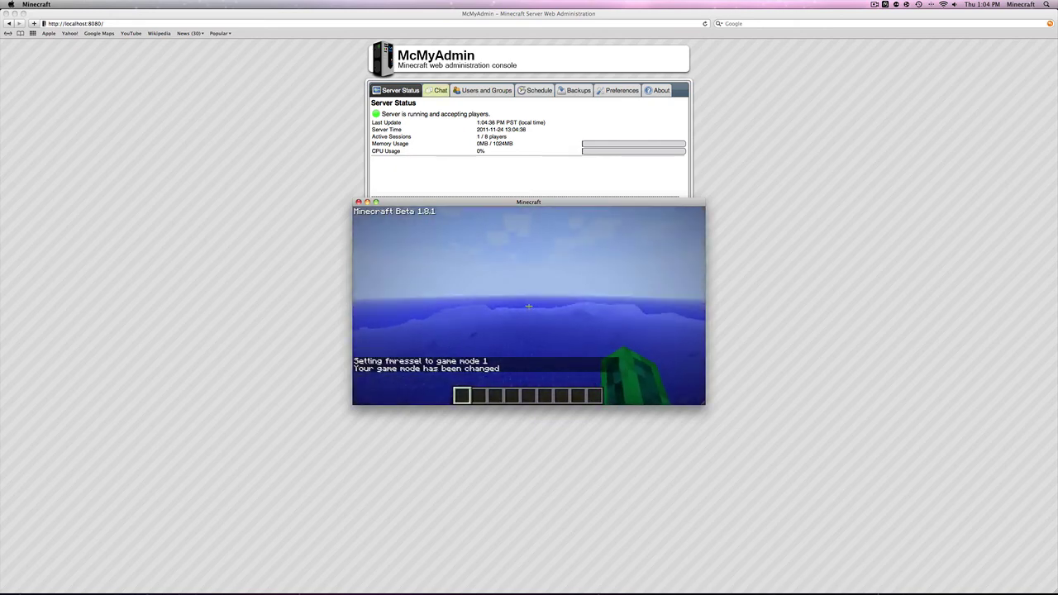
click(530, 306)
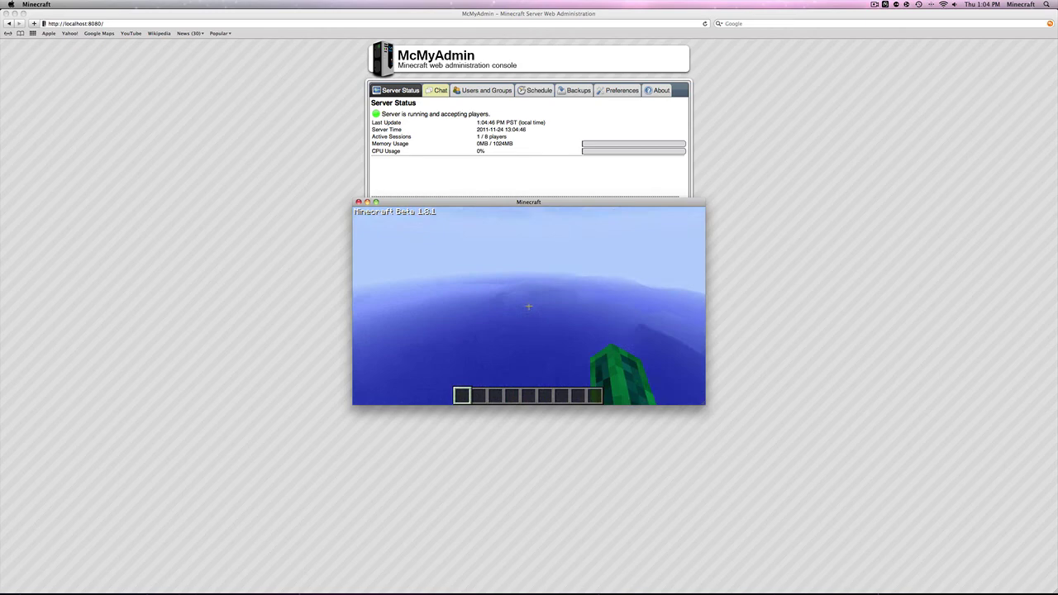
Scroll through the creative item selection inventory, then close it
key(e)
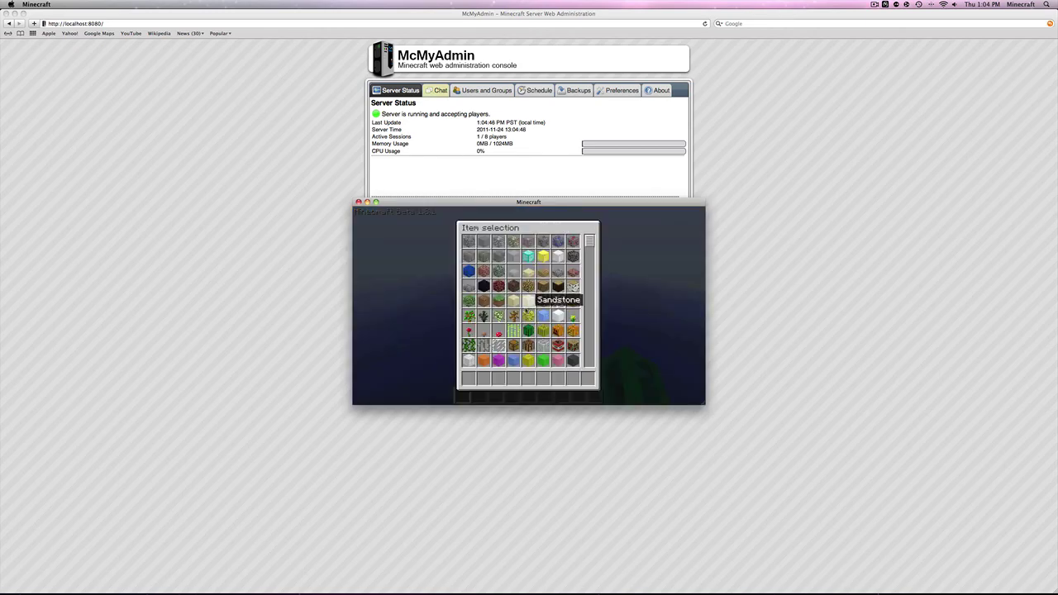
drag(590, 242, 584, 366)
drag(584, 328, 590, 240)
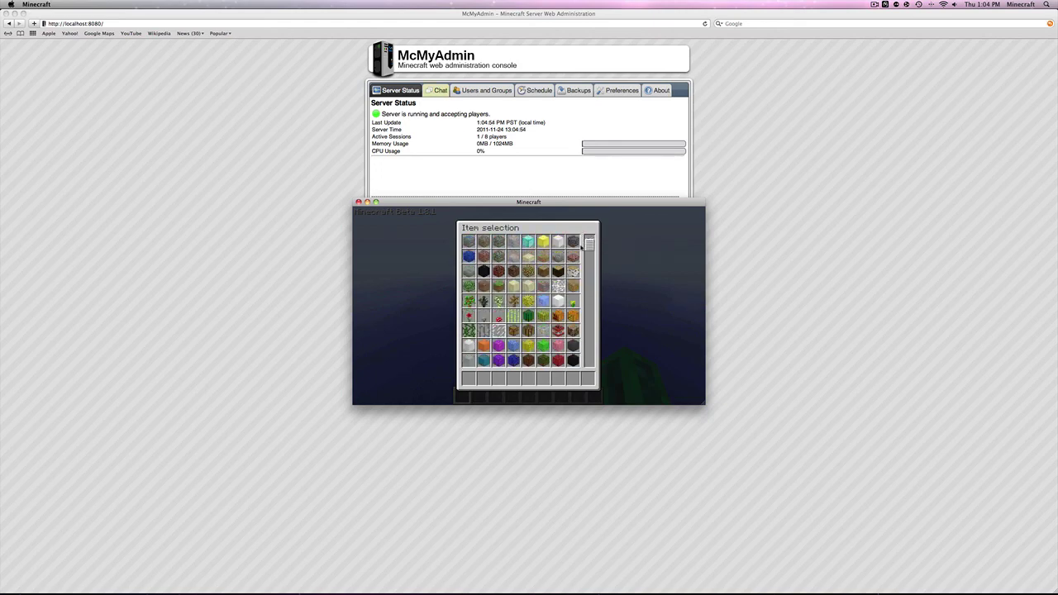
key(Escape)
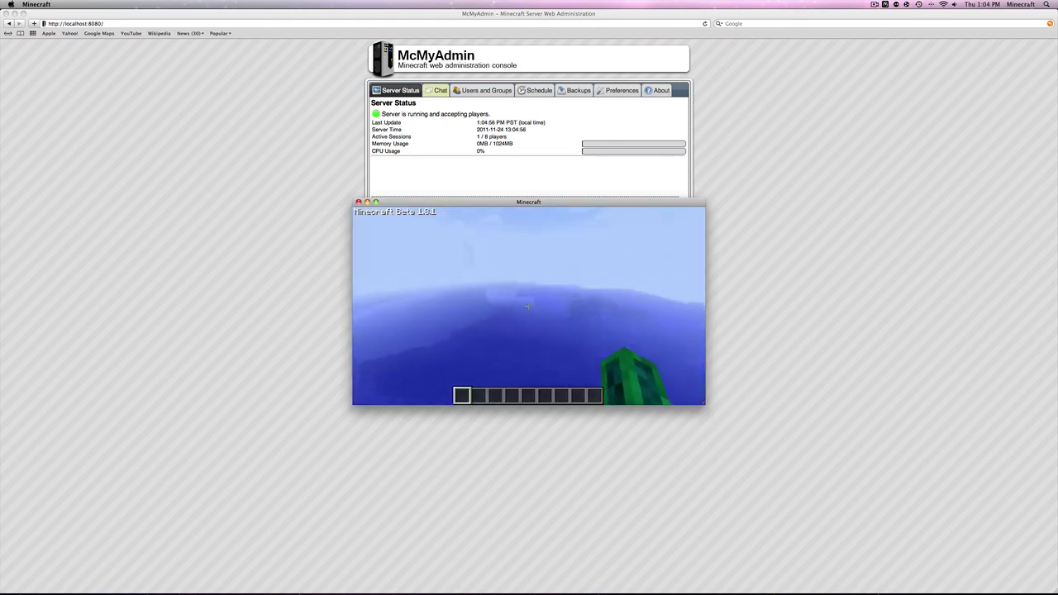
Run /help in chat and read the server's command list
key(t)
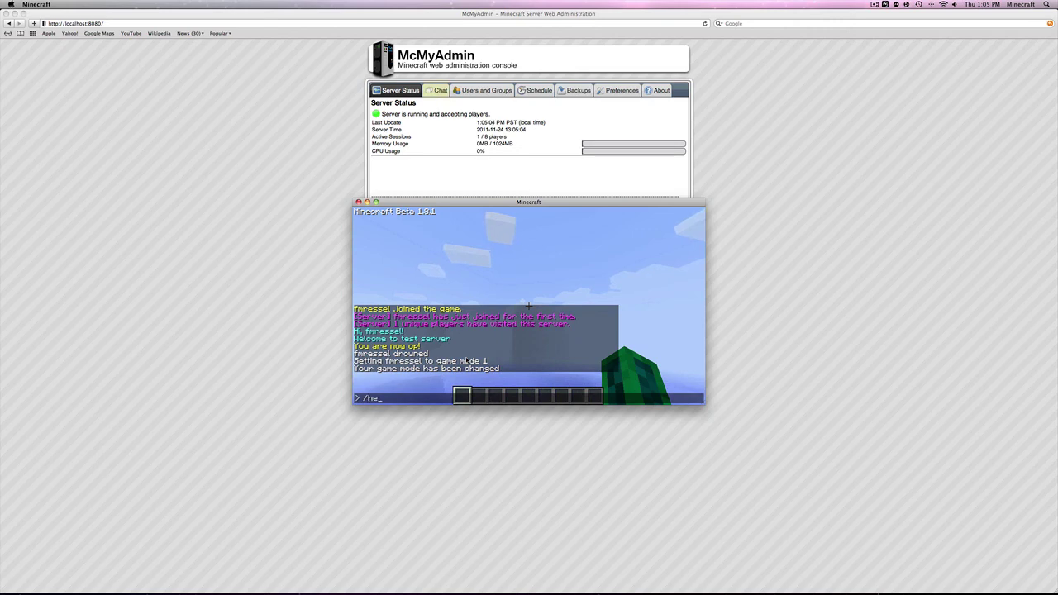
key(Return)
key(t)
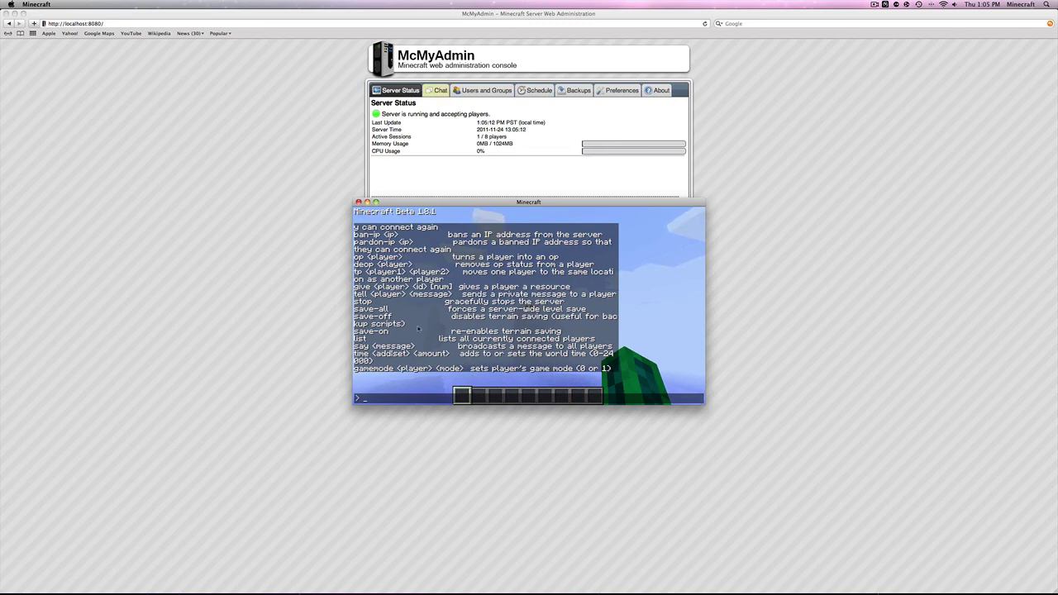
key(Escape)
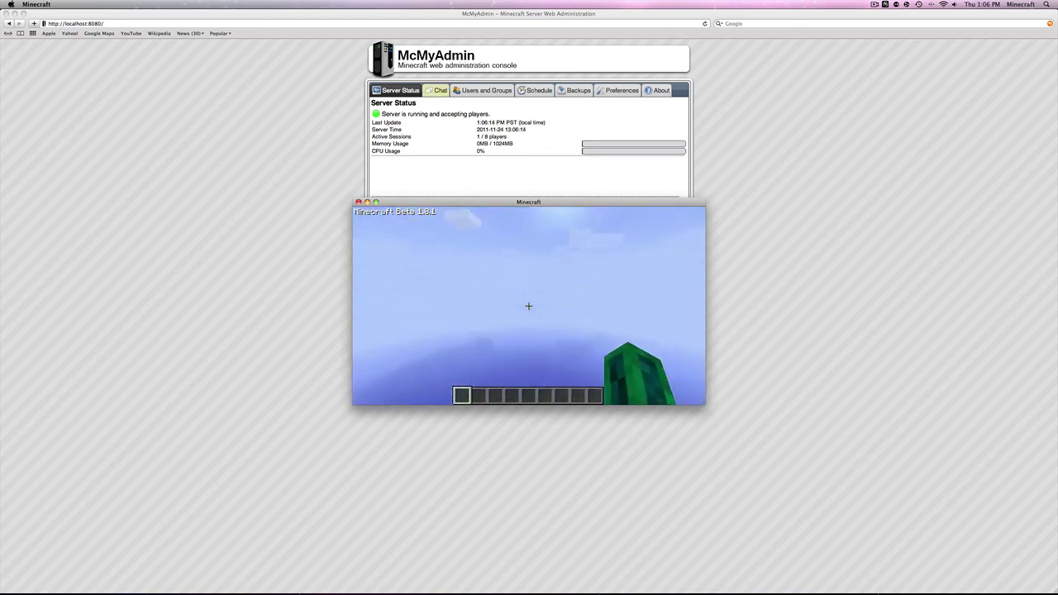
Disconnect from the server and close the Minecraft window
key(Escape)
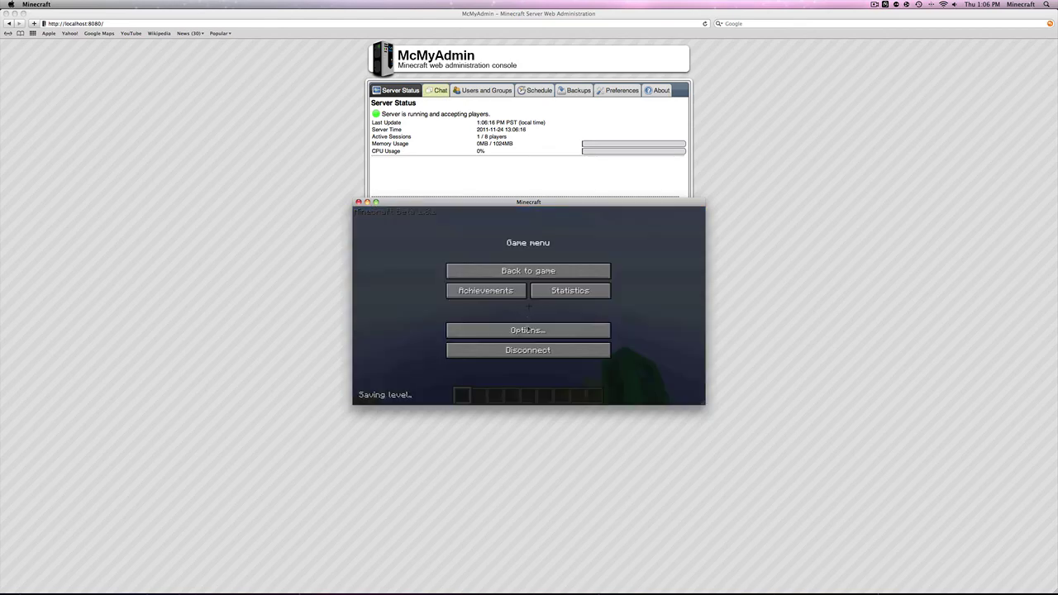
click(525, 350)
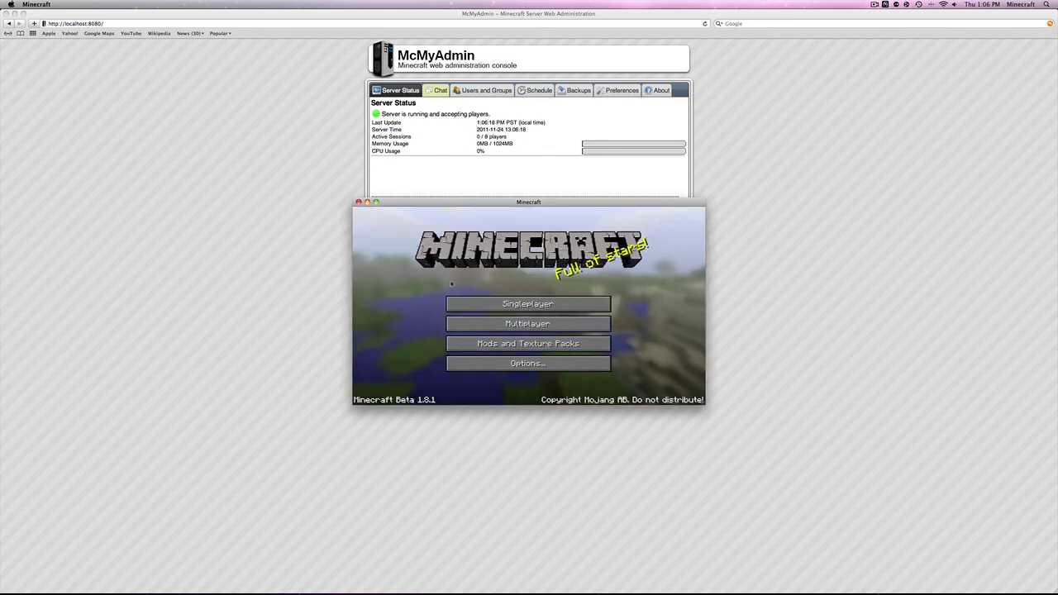
click(358, 203)
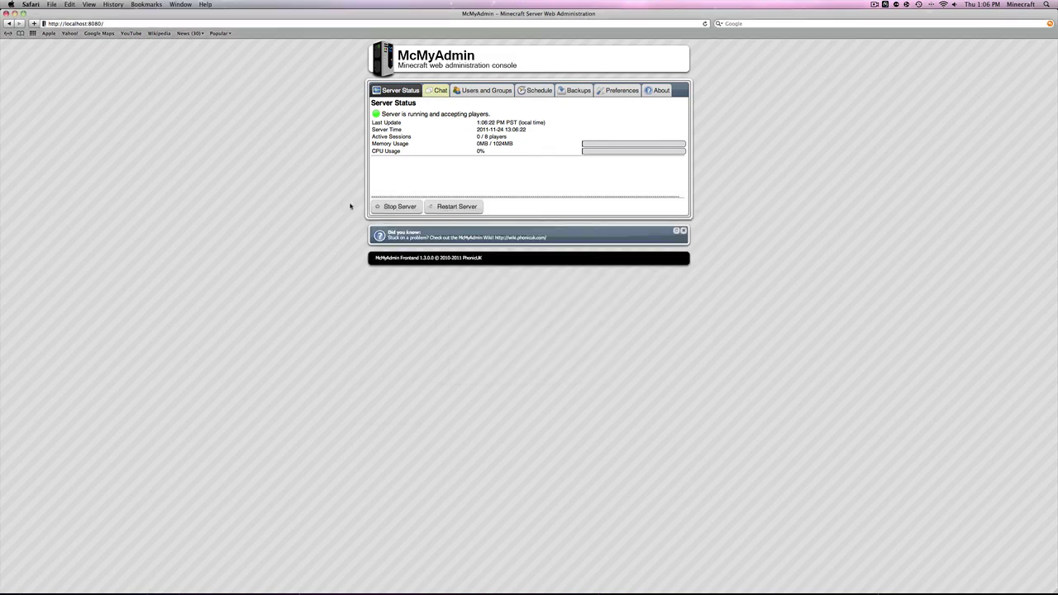